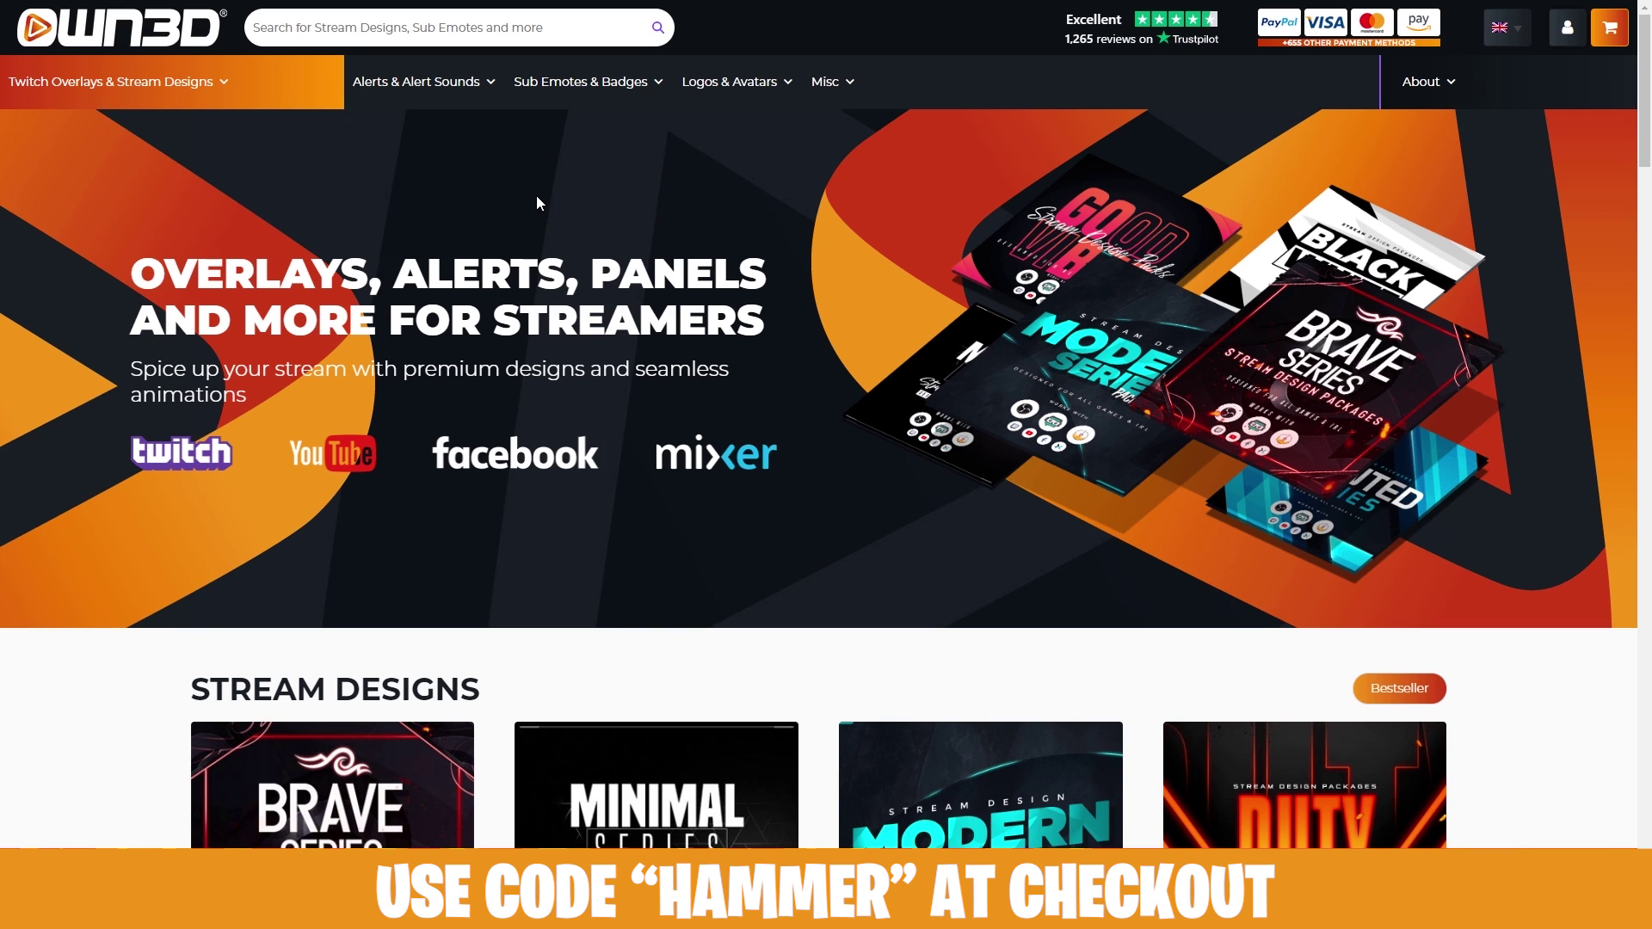
Step: Scroll the OWN3D homepage past the Stream Designs packages down to the Interactive Showcase
{"action": "scroll", "coordinate": [536, 203], "scroll_direction": "down", "scroll_amount": 6}
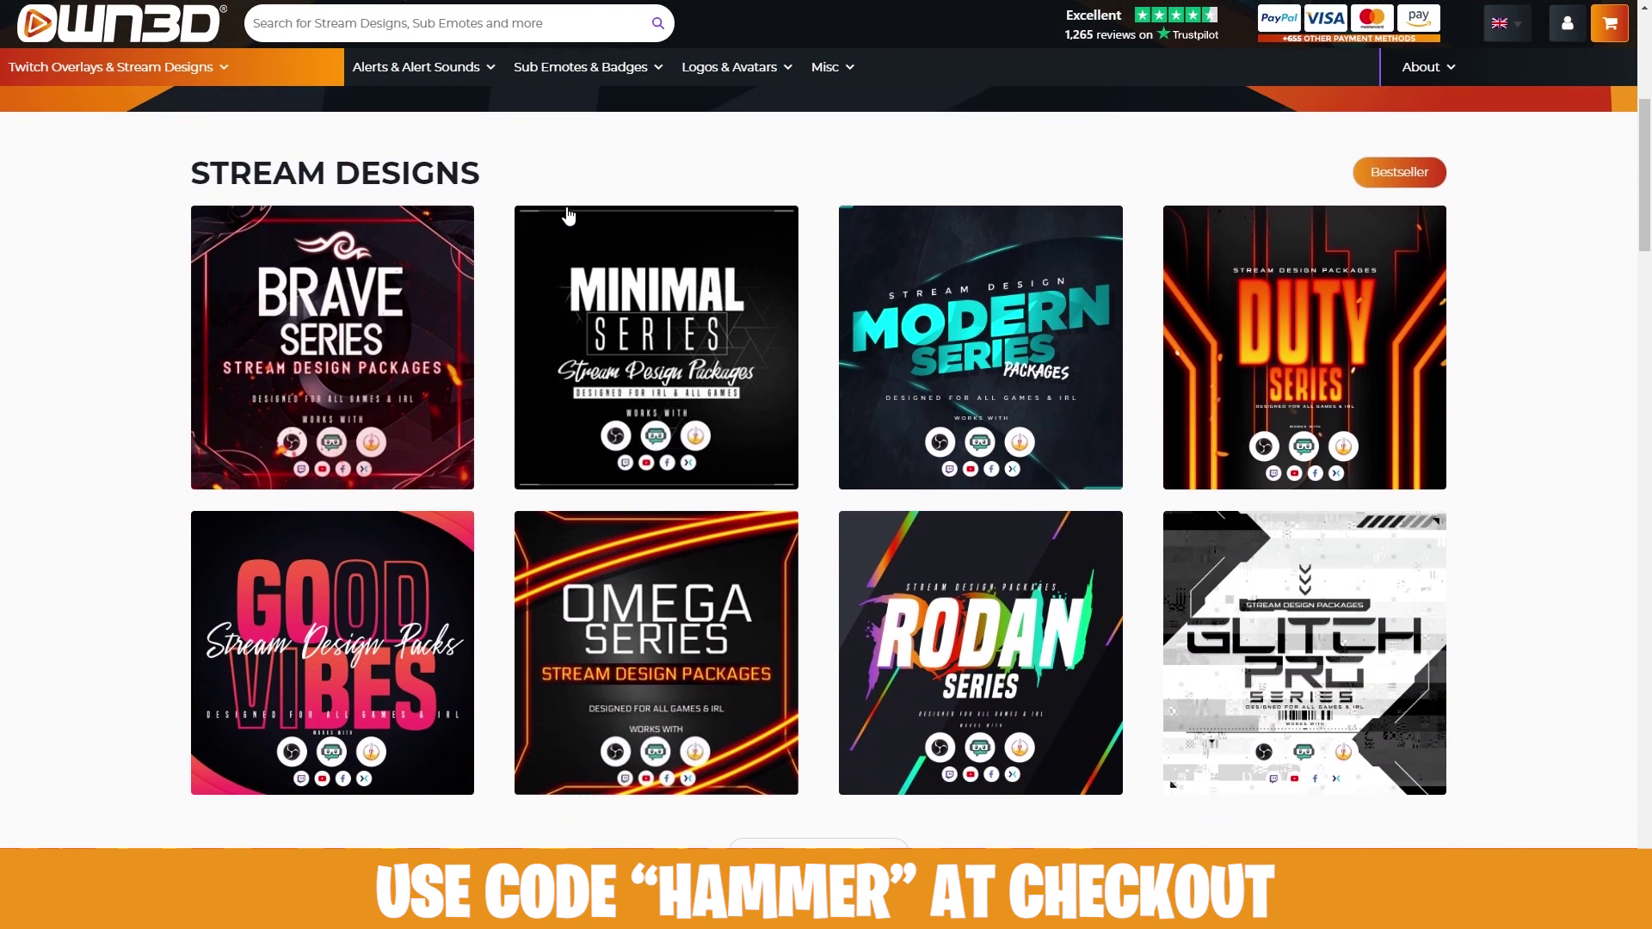
{"action": "scroll", "coordinate": [570, 216], "scroll_direction": "down", "scroll_amount": 1}
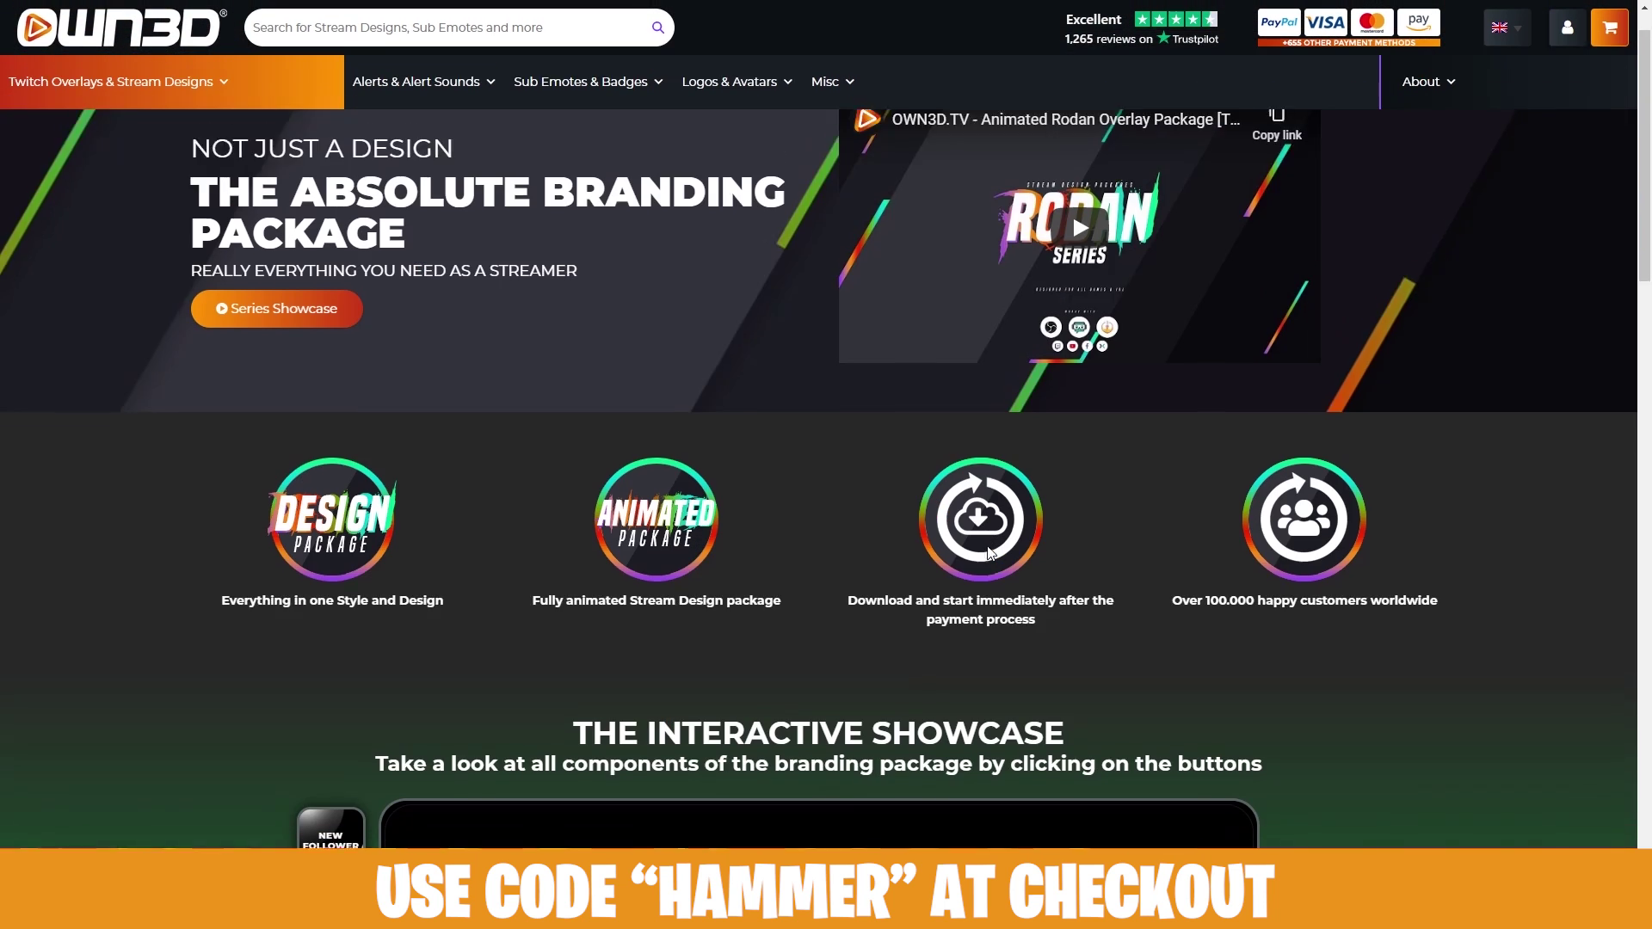
{"action": "scroll", "coordinate": [988, 553], "scroll_direction": "down", "scroll_amount": 3}
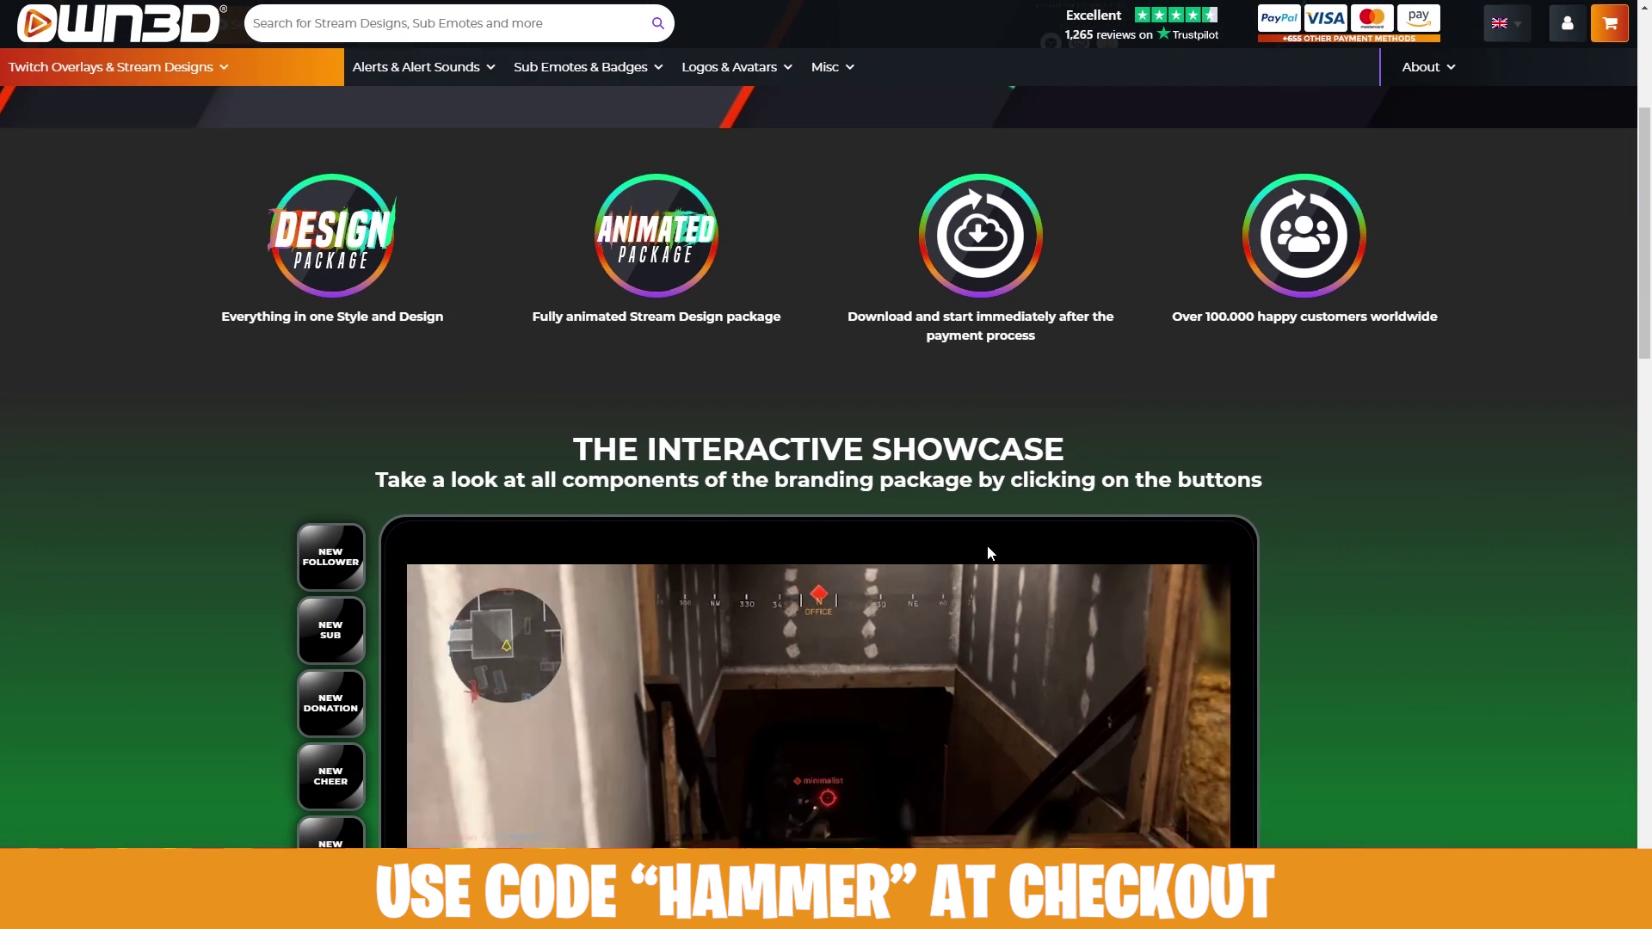
{"action": "scroll", "coordinate": [988, 548], "scroll_direction": "down", "scroll_amount": 4}
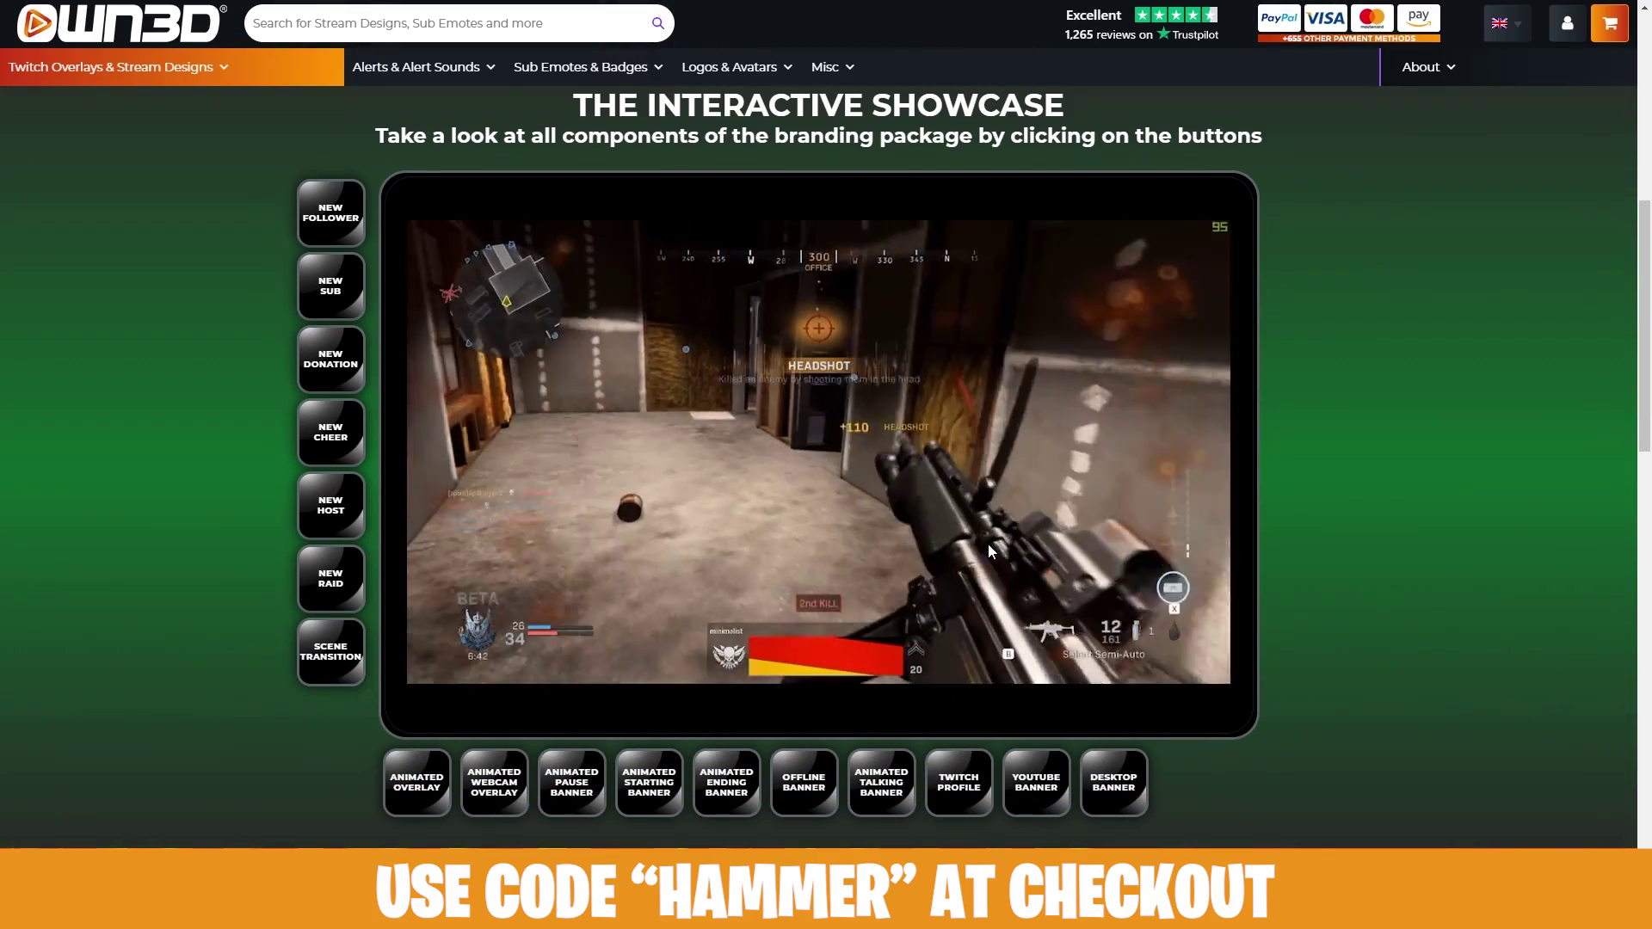
{"action": "scroll", "coordinate": [989, 550], "scroll_direction": "down", "scroll_amount": 11}
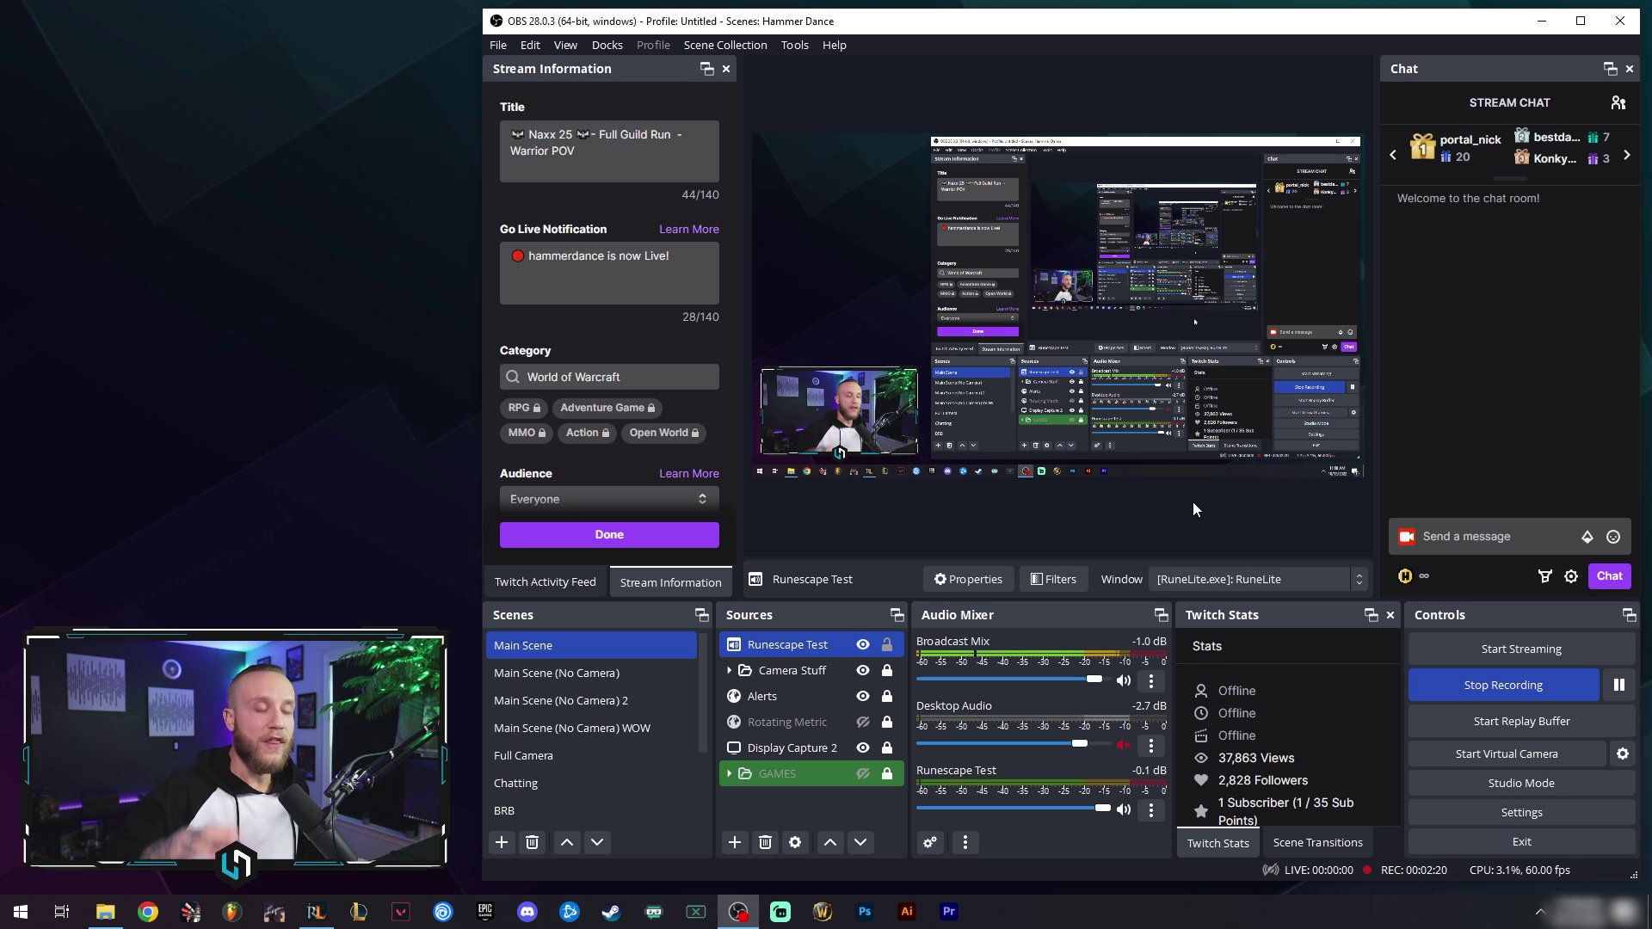
Step: Open OBS Settings and position the dialog over the main window
{"action": "left_click", "coordinate": [1513, 816]}
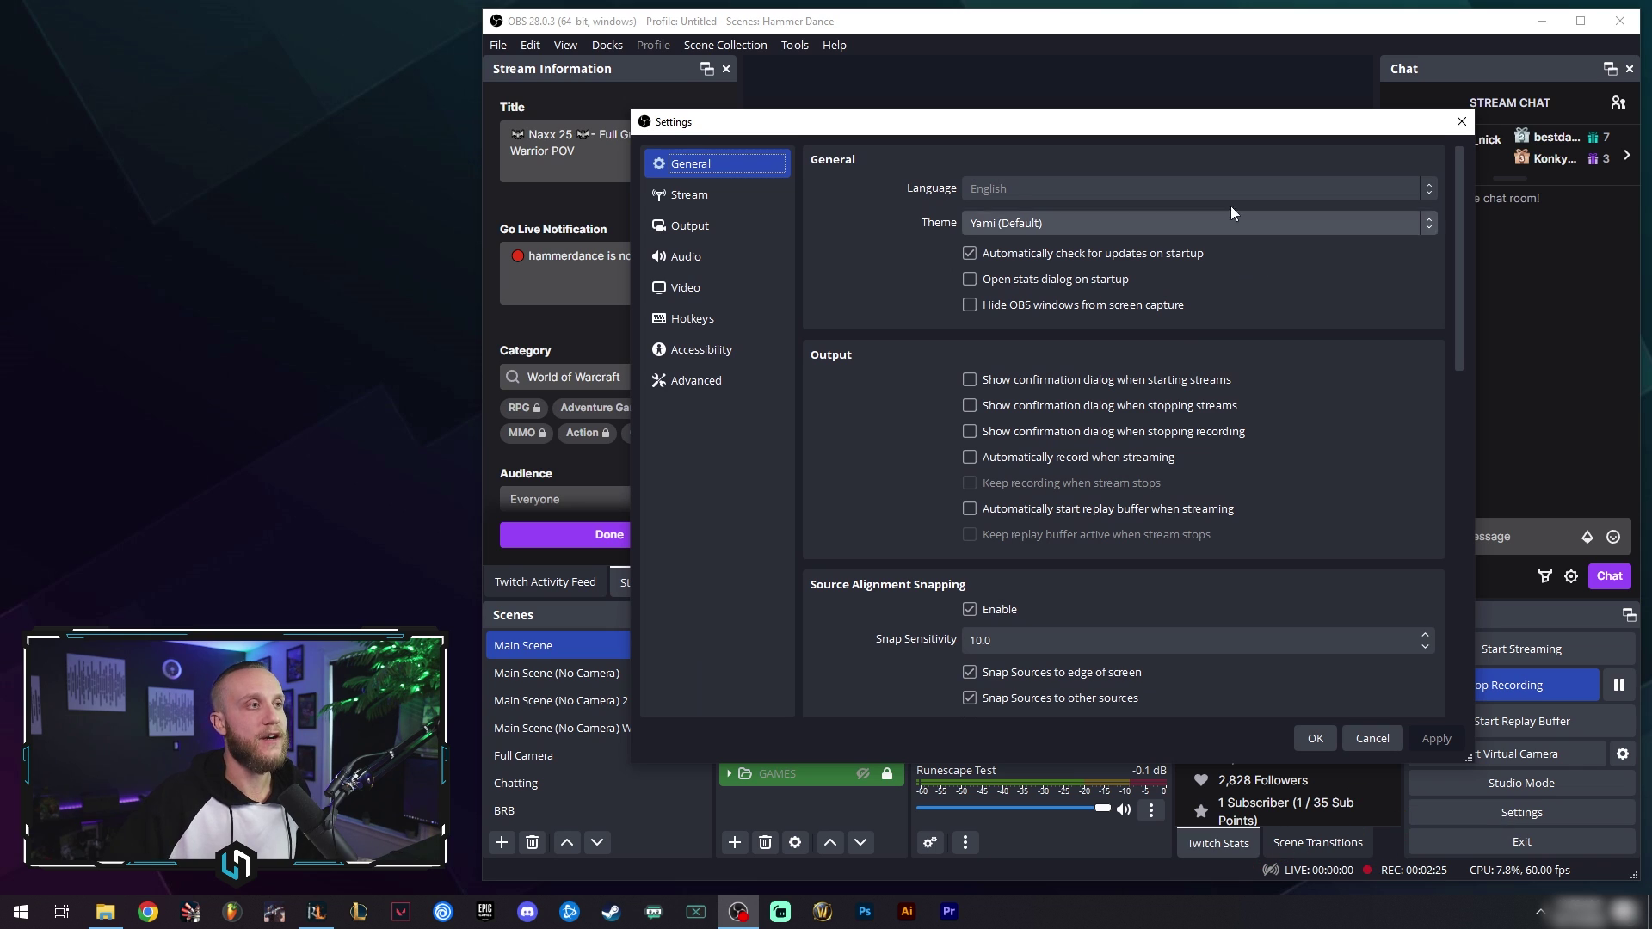
{"action": "left_click_drag", "start_coordinate": [956, 127], "coordinate": [1059, 73]}
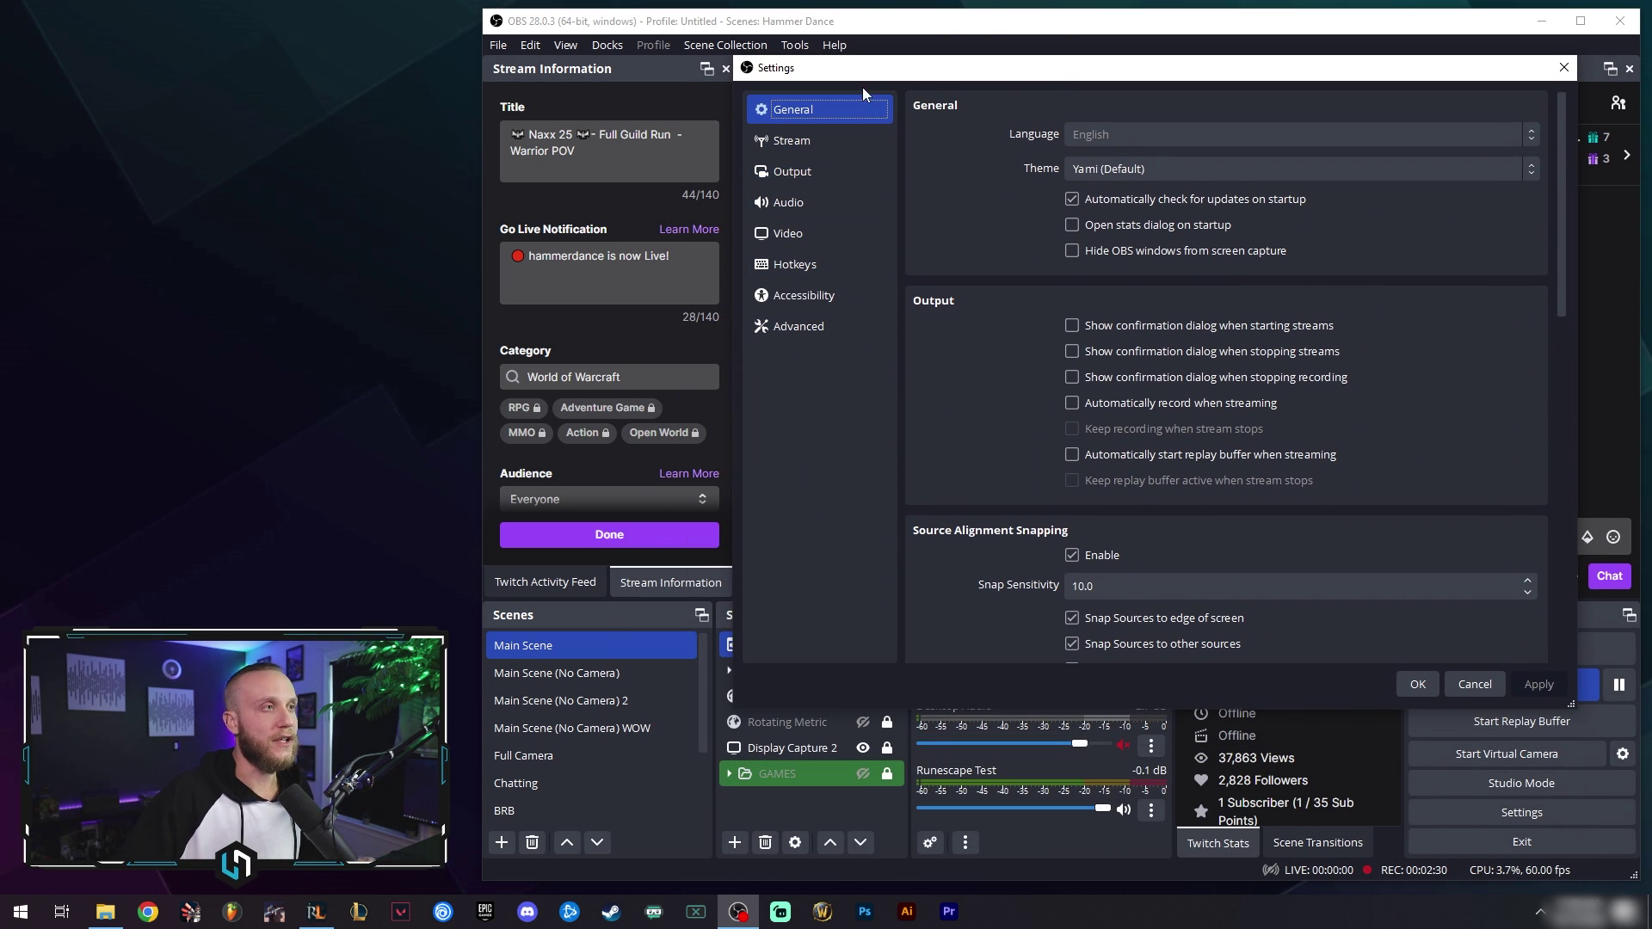
Step: Preview the Dark theme, then switch back to Yami (Default) and apply it
{"action": "left_click_drag", "start_coordinate": [870, 79], "coordinate": [858, 80]}
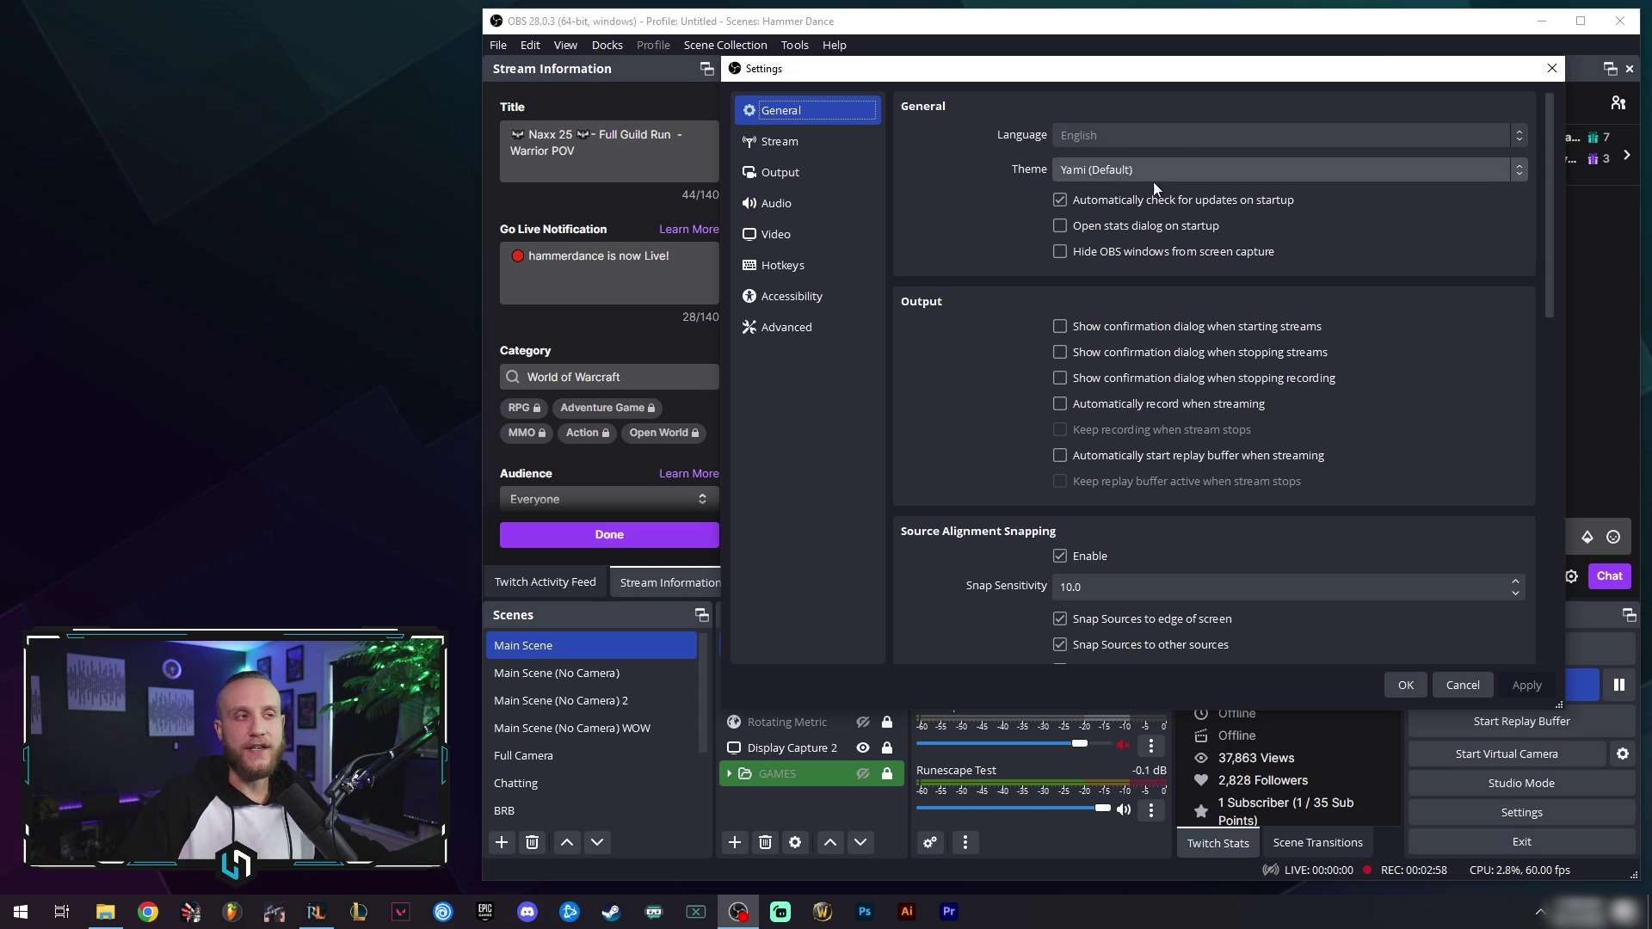
{"action": "left_click", "coordinate": [1084, 170]}
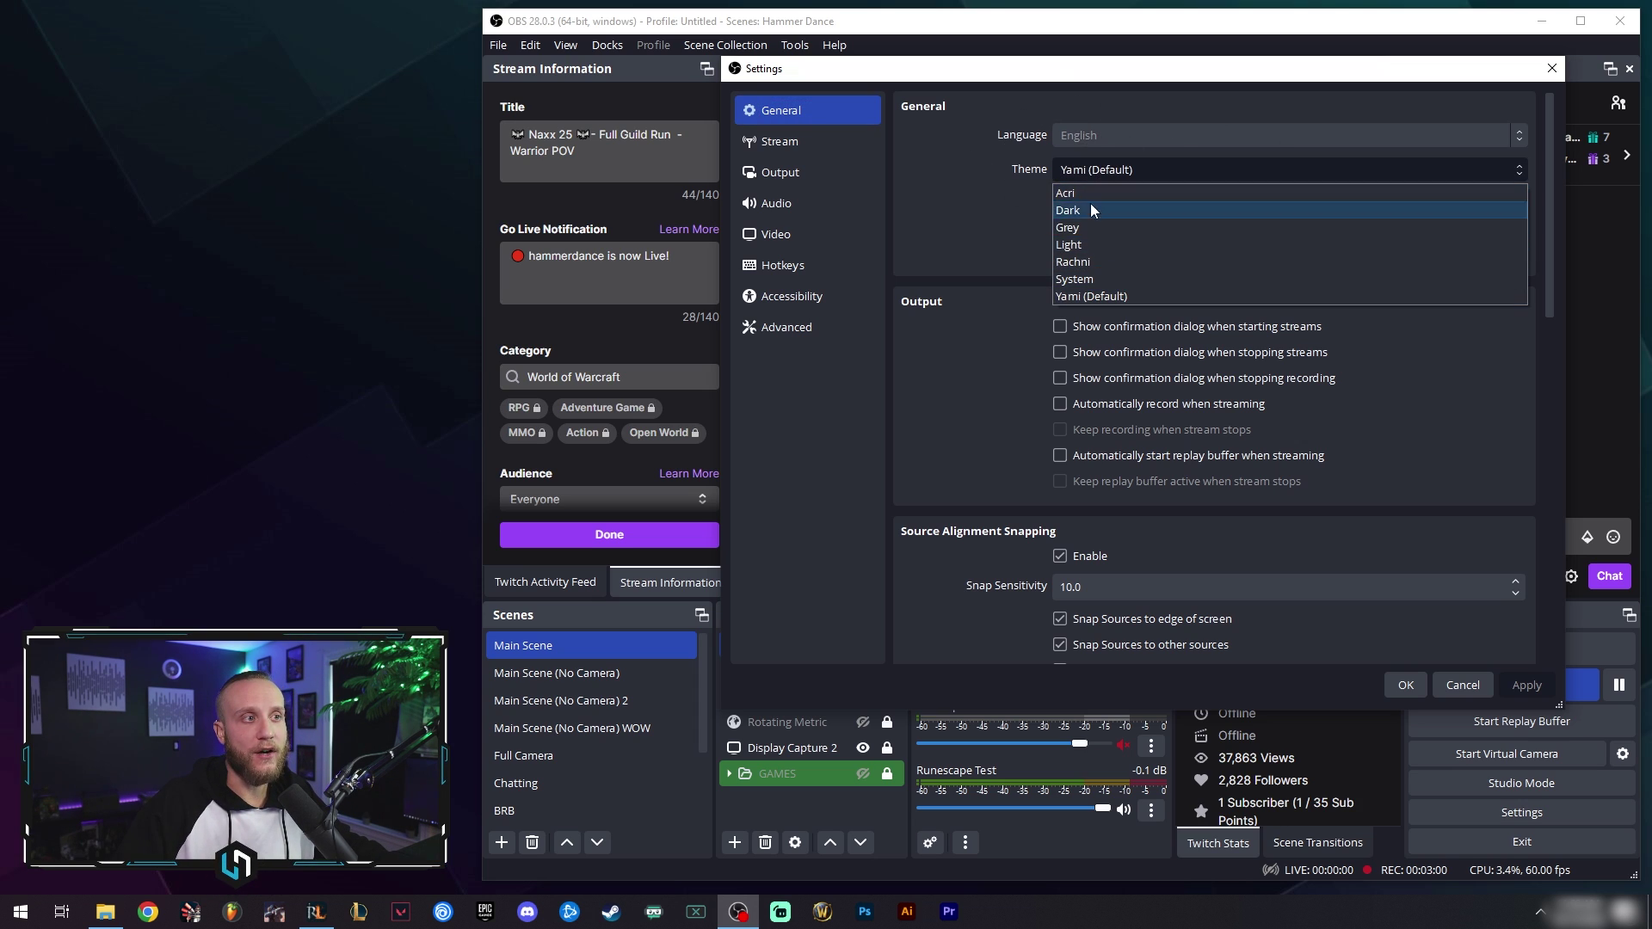
{"action": "key", "text": "Escape"}
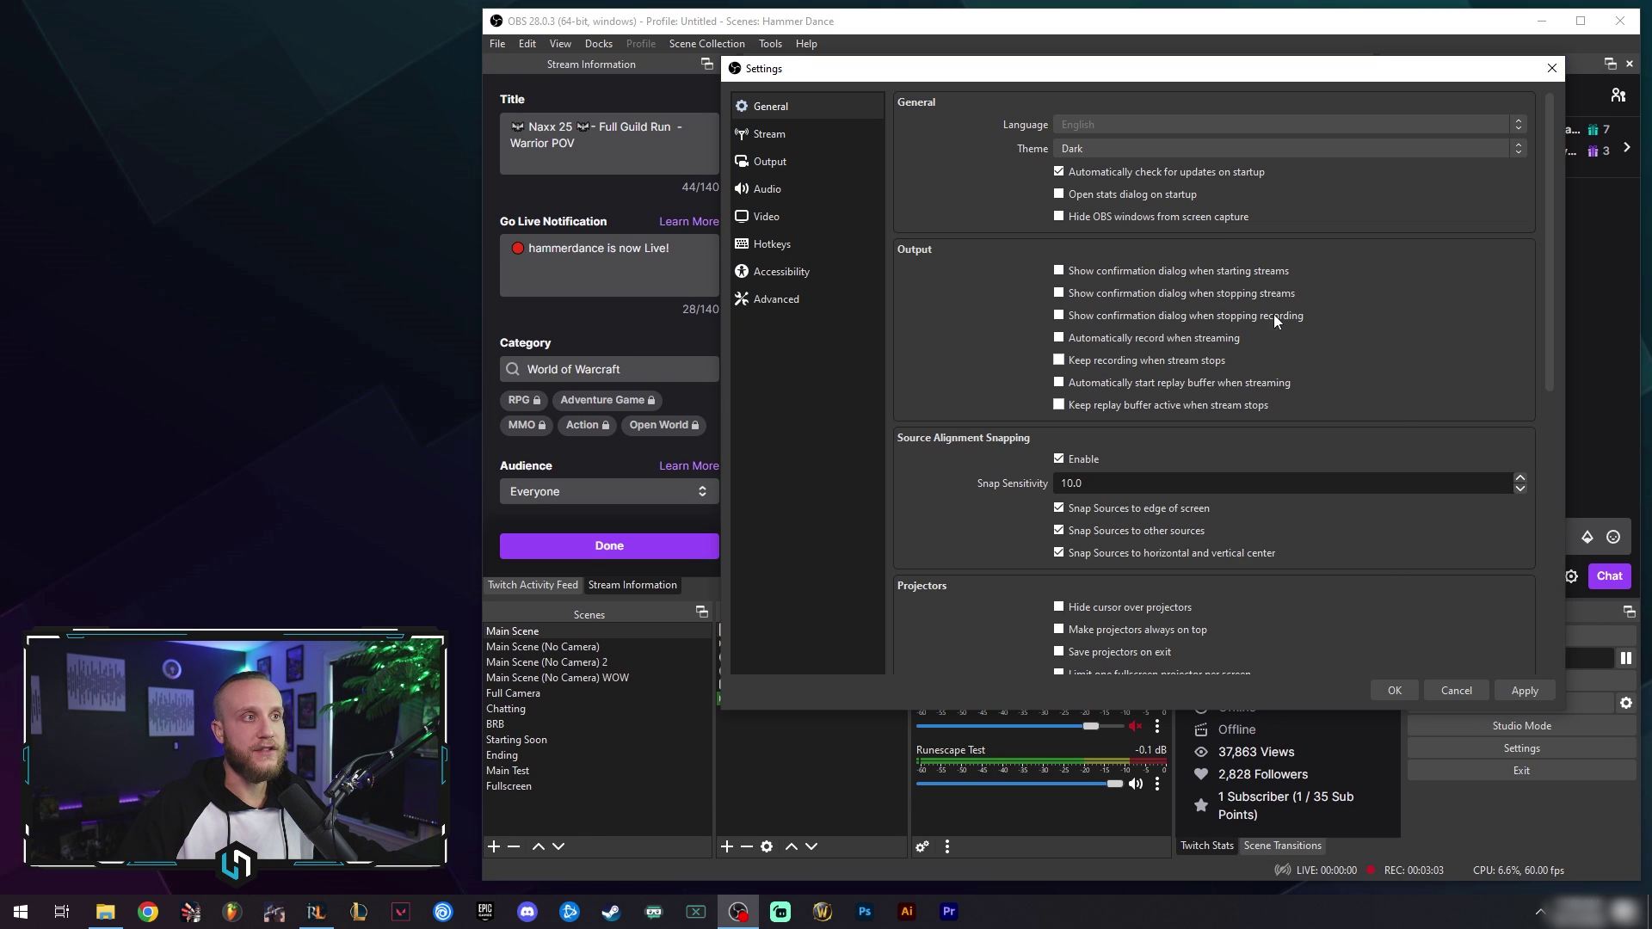
{"action": "left_click", "coordinate": [1127, 145]}
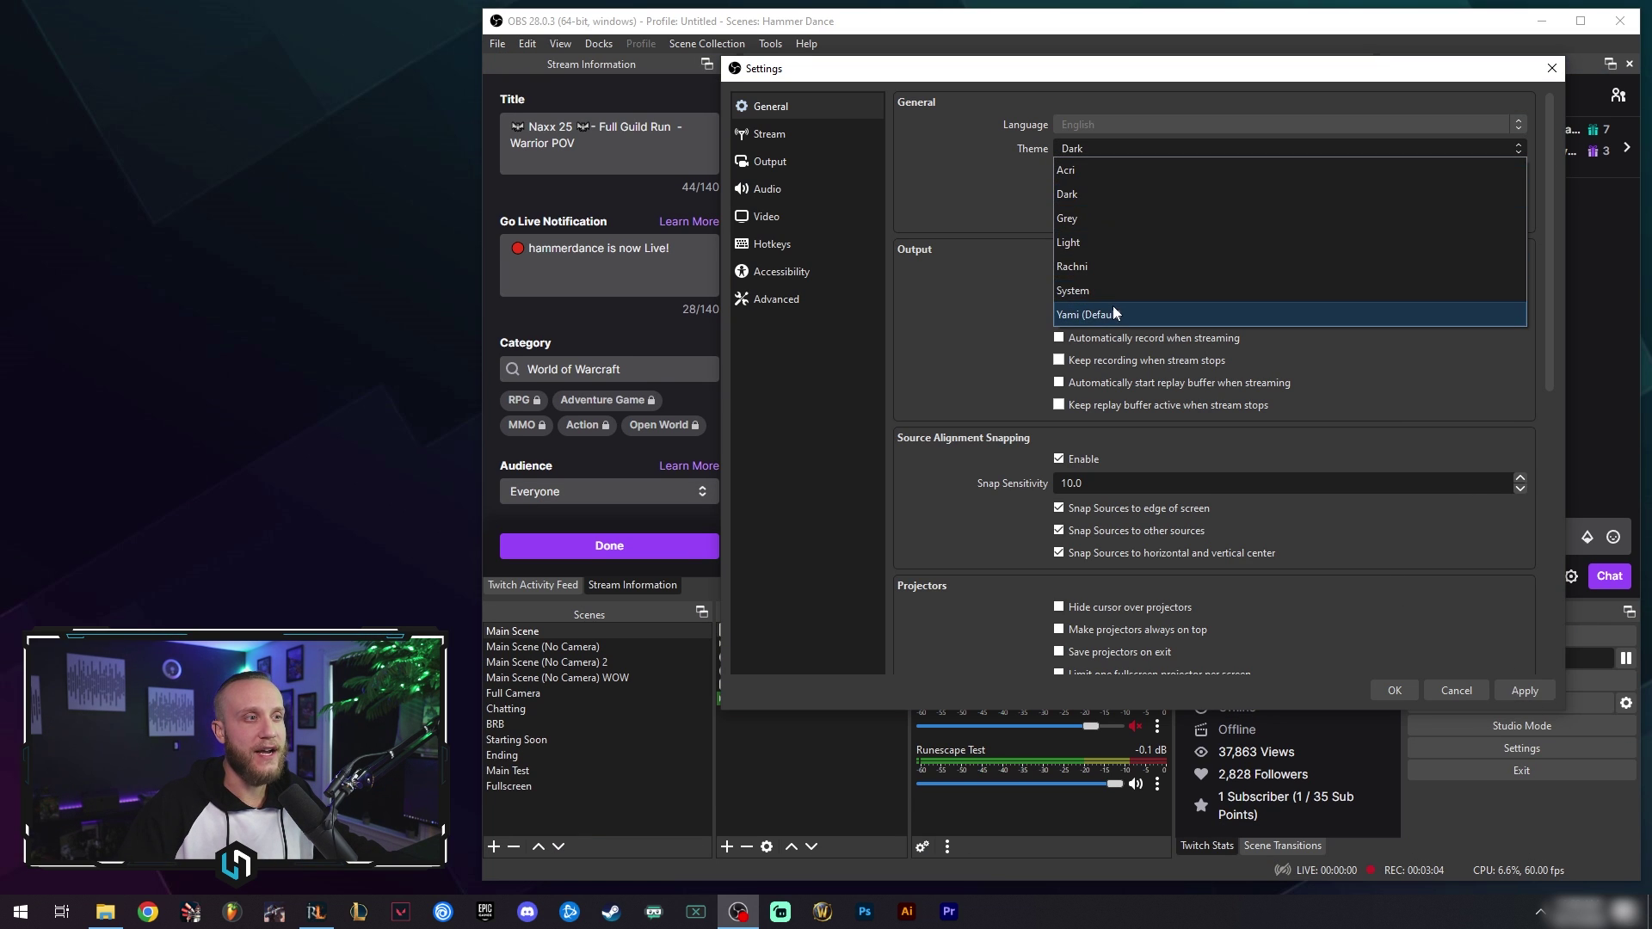
{"action": "left_click", "coordinate": [1112, 311]}
{"action": "left_click", "coordinate": [1513, 689]}
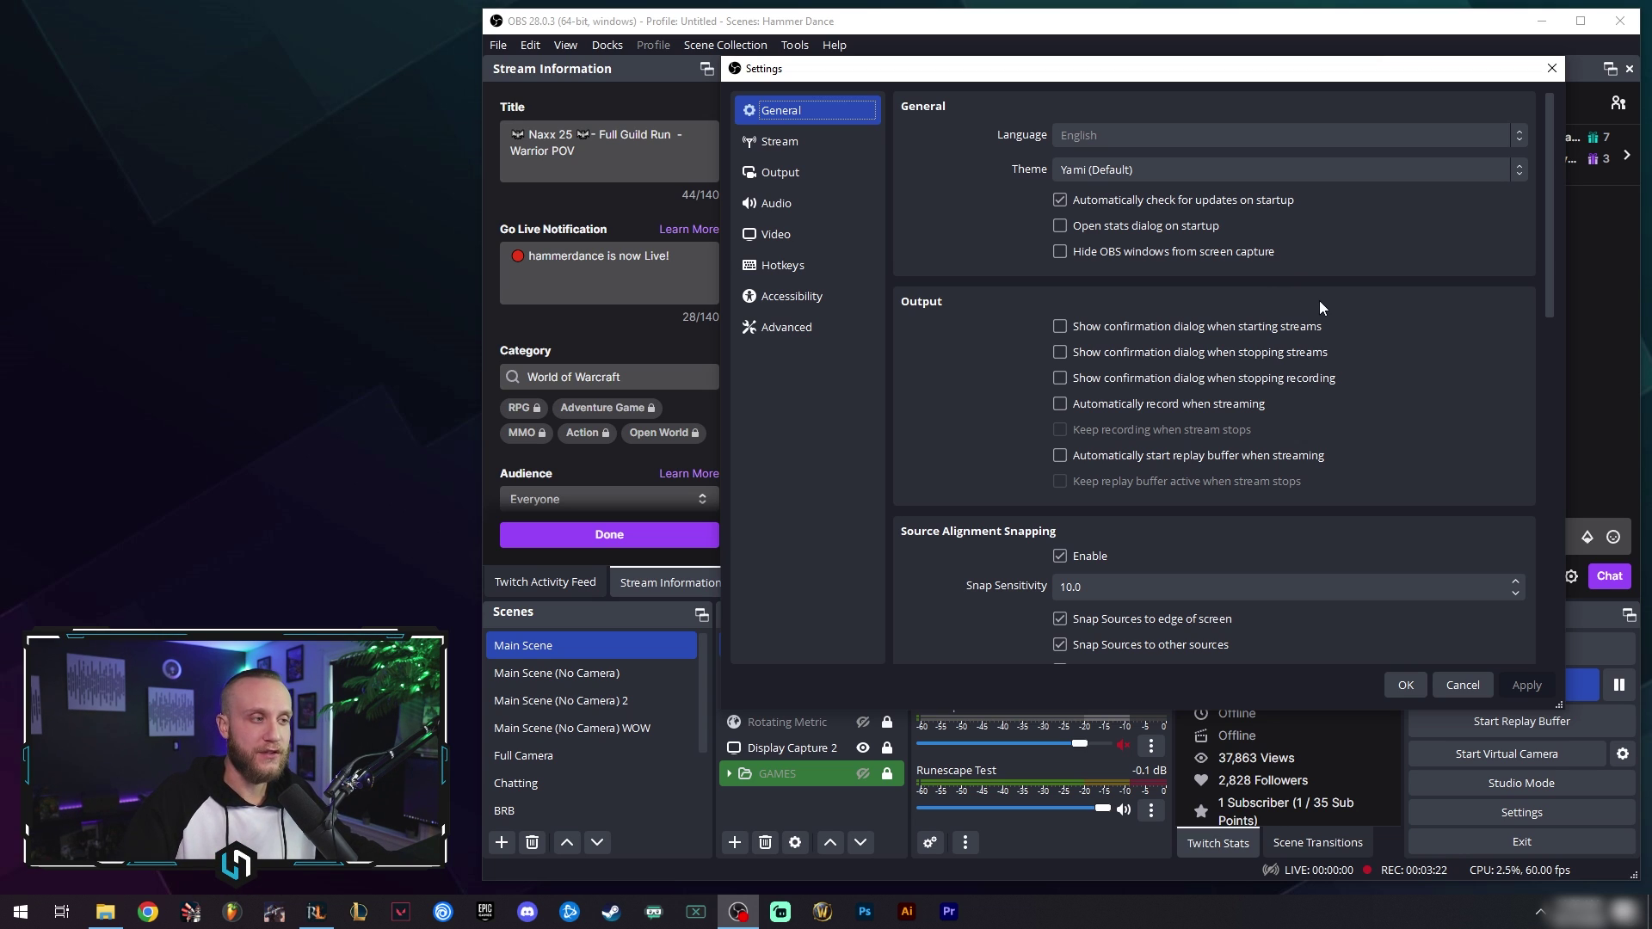
{"action": "left_click_drag", "start_coordinate": [1547, 251], "coordinate": [808, 153]}
Step: Confirm Twitch as the streaming service with the Auto (Recommended) server
{"action": "left_click", "coordinate": [809, 153]}
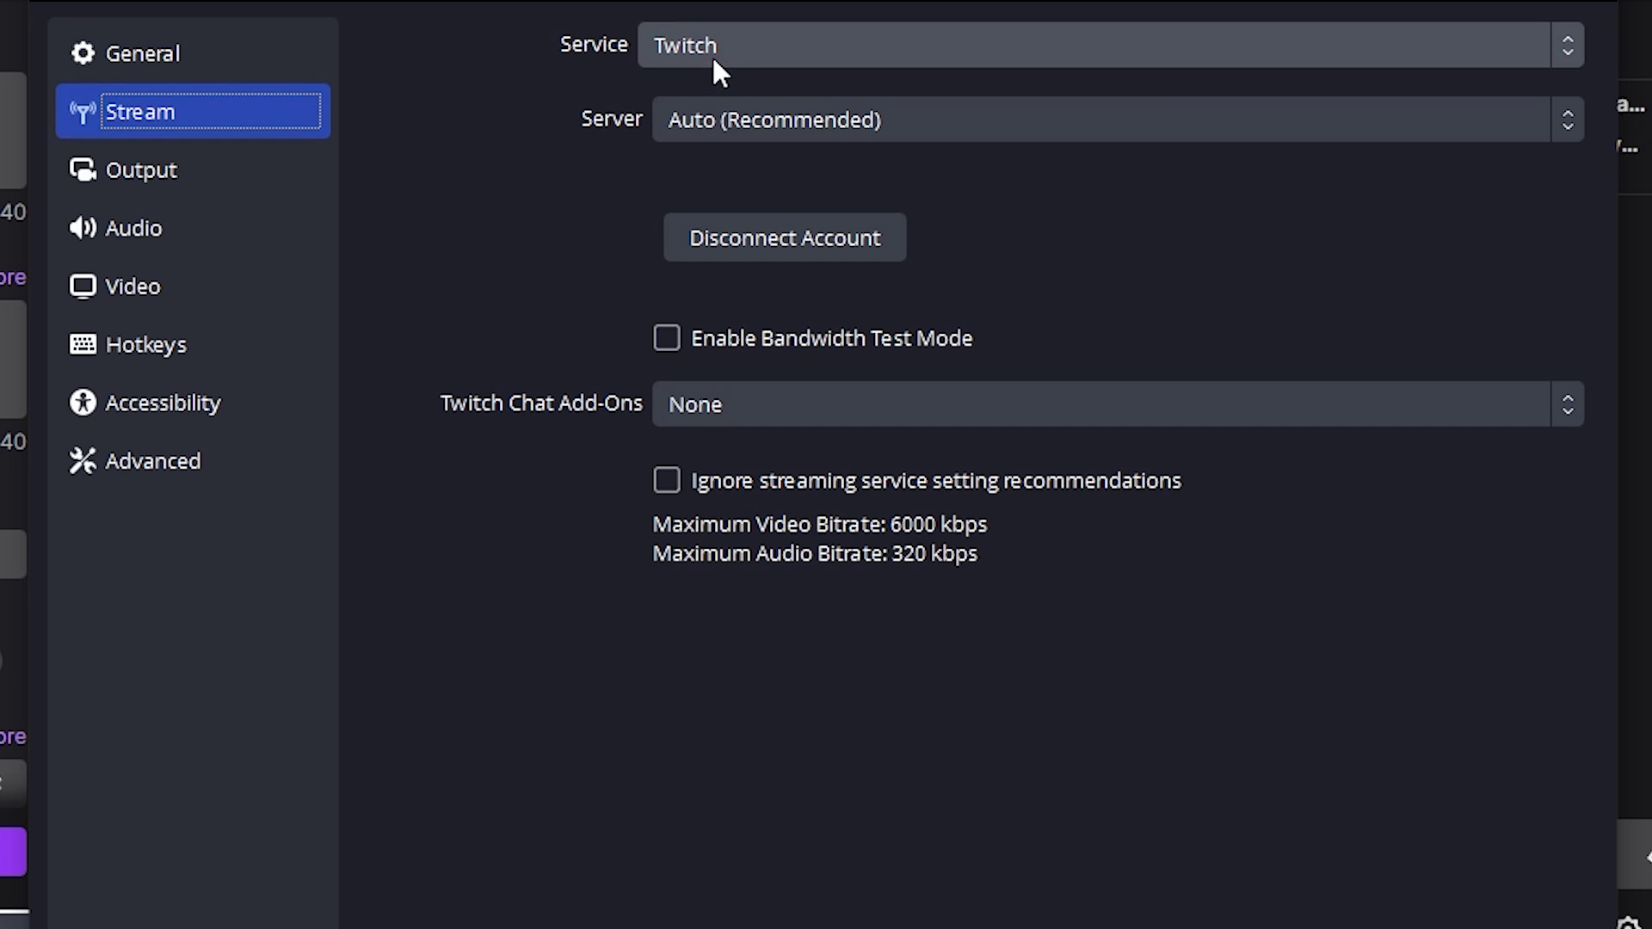
{"action": "left_click", "coordinate": [738, 50]}
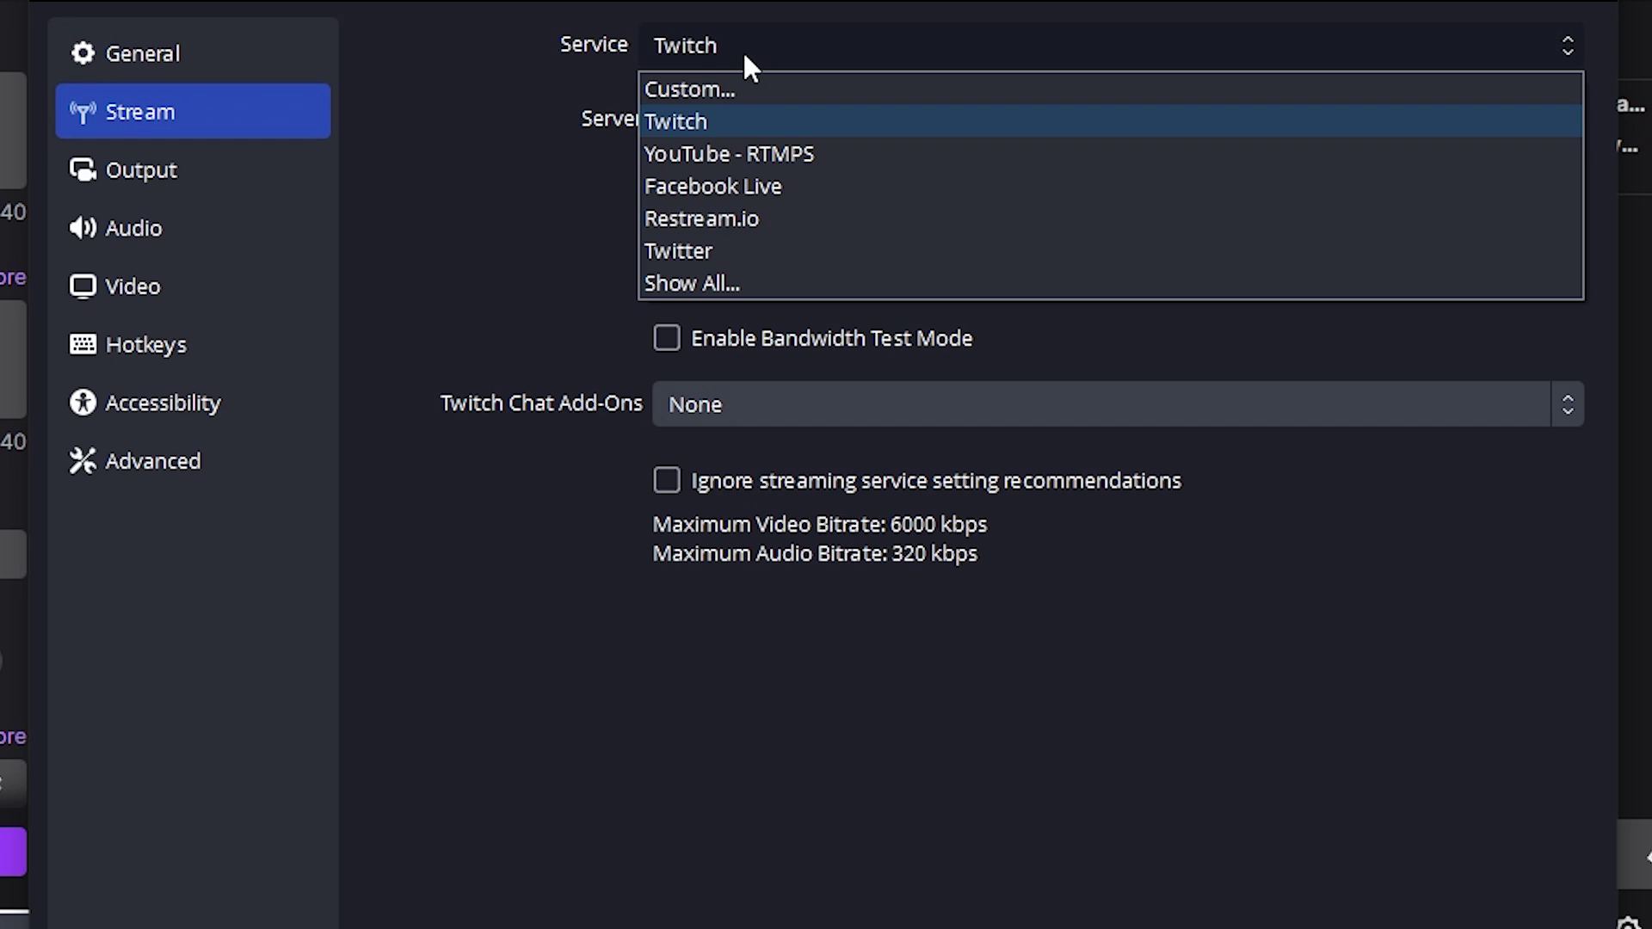
{"action": "left_click", "coordinate": [685, 104]}
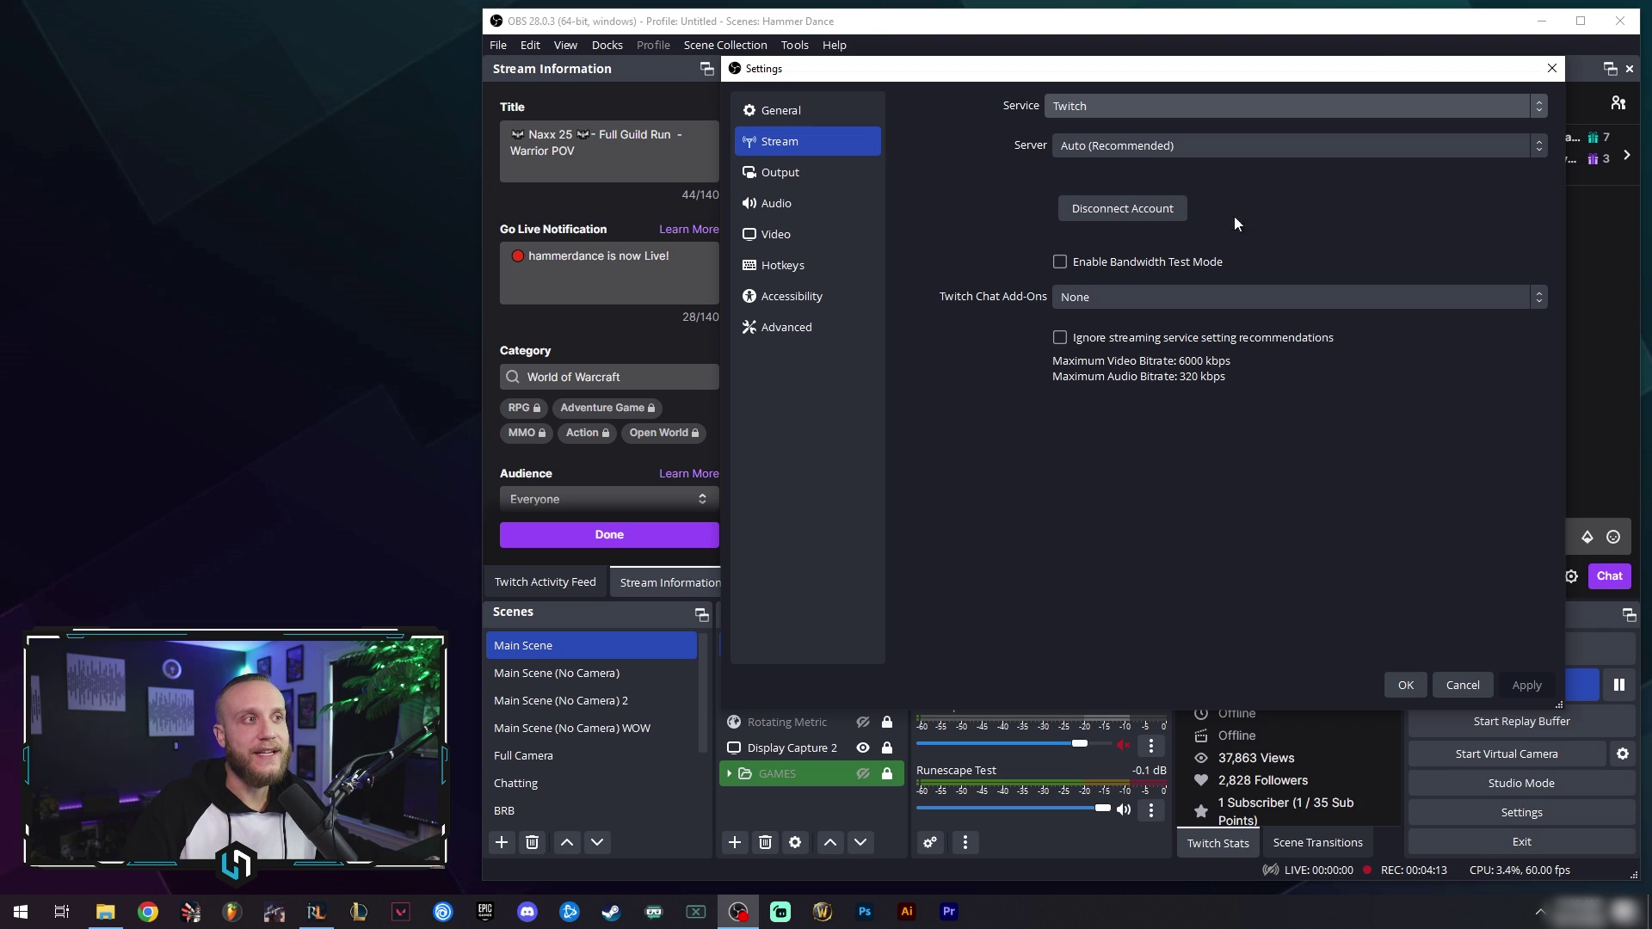
{"action": "left_click", "coordinate": [810, 175]}
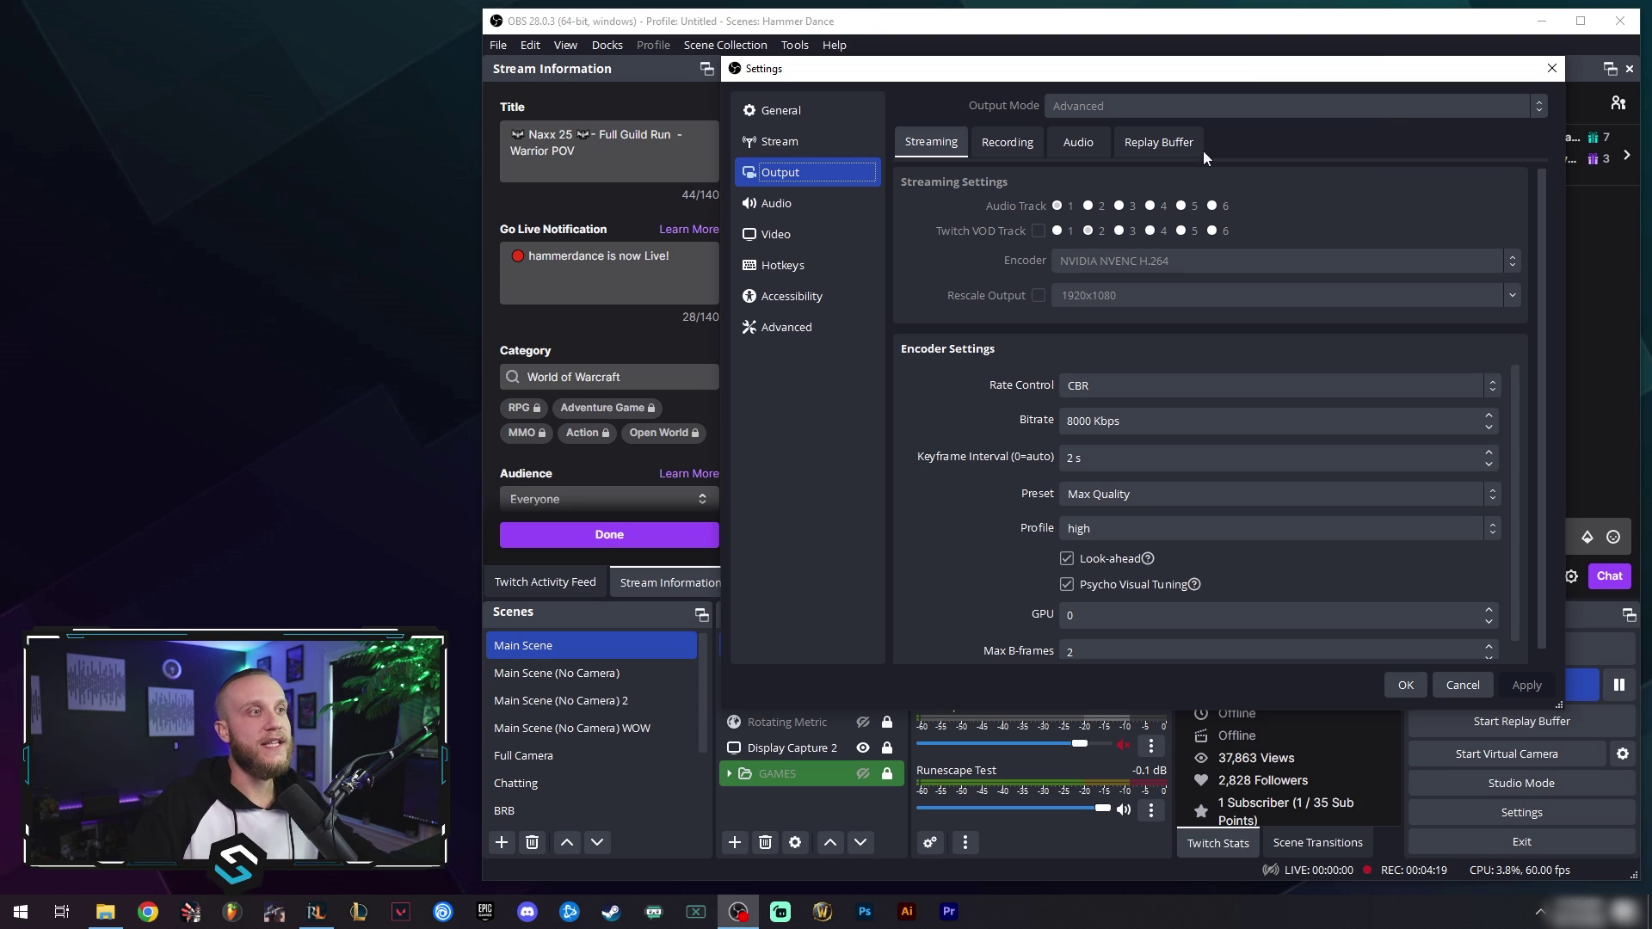
{"action": "left_click_drag", "start_coordinate": [1545, 214], "coordinate": [1540, 219]}
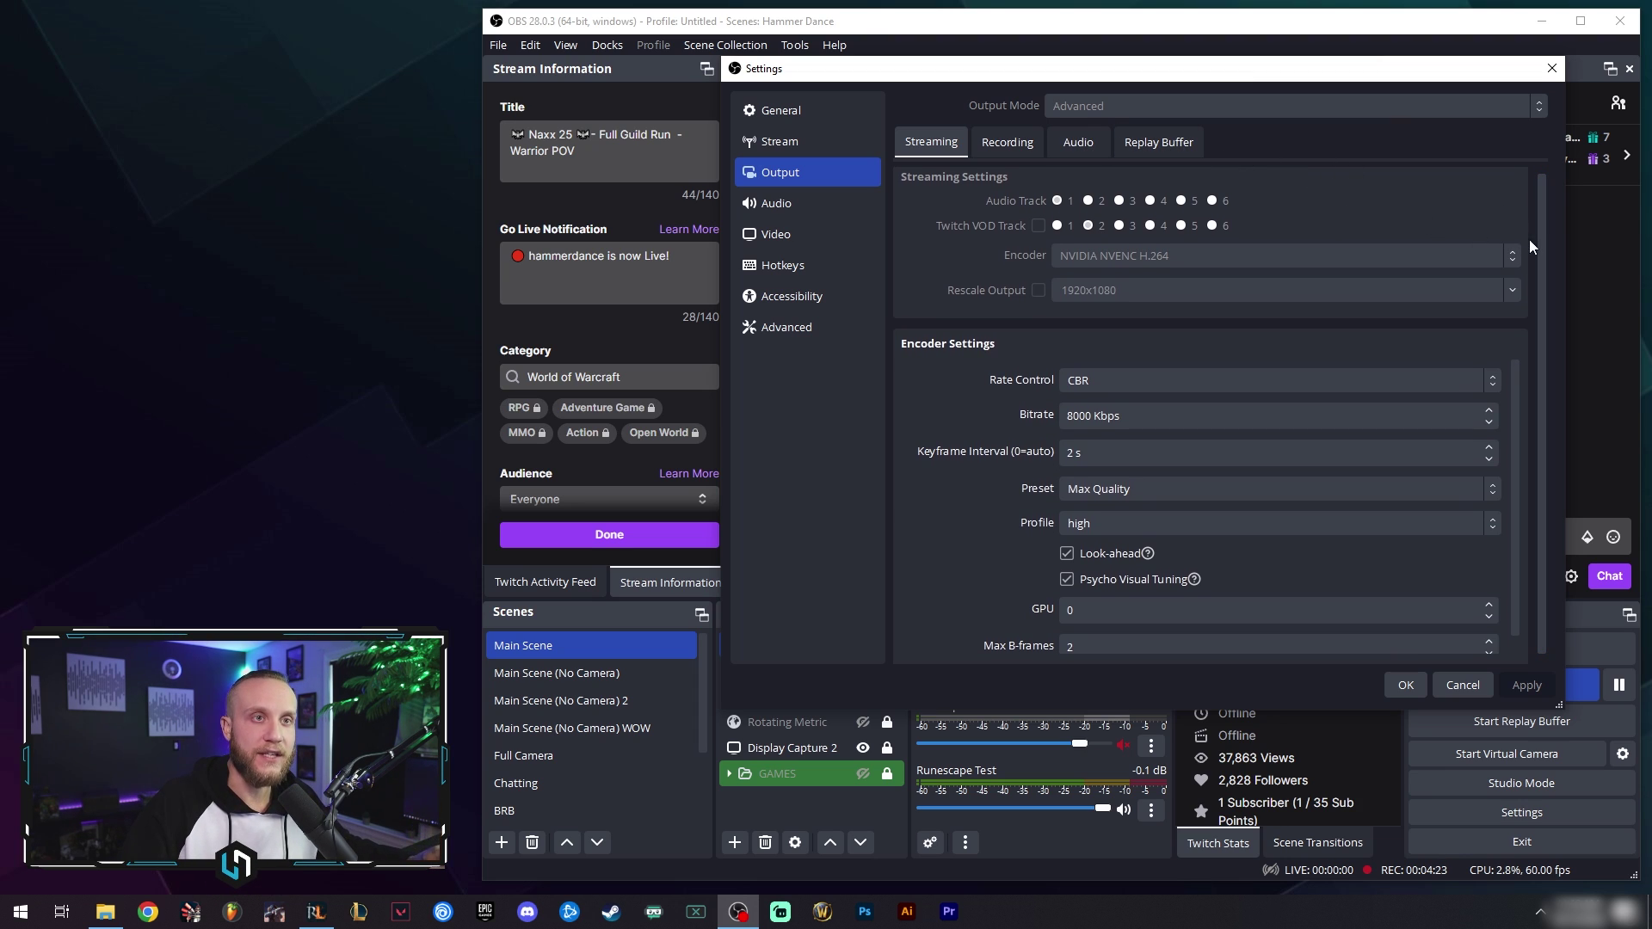
{"action": "left_click_drag", "start_coordinate": [1546, 241], "coordinate": [1531, 225]}
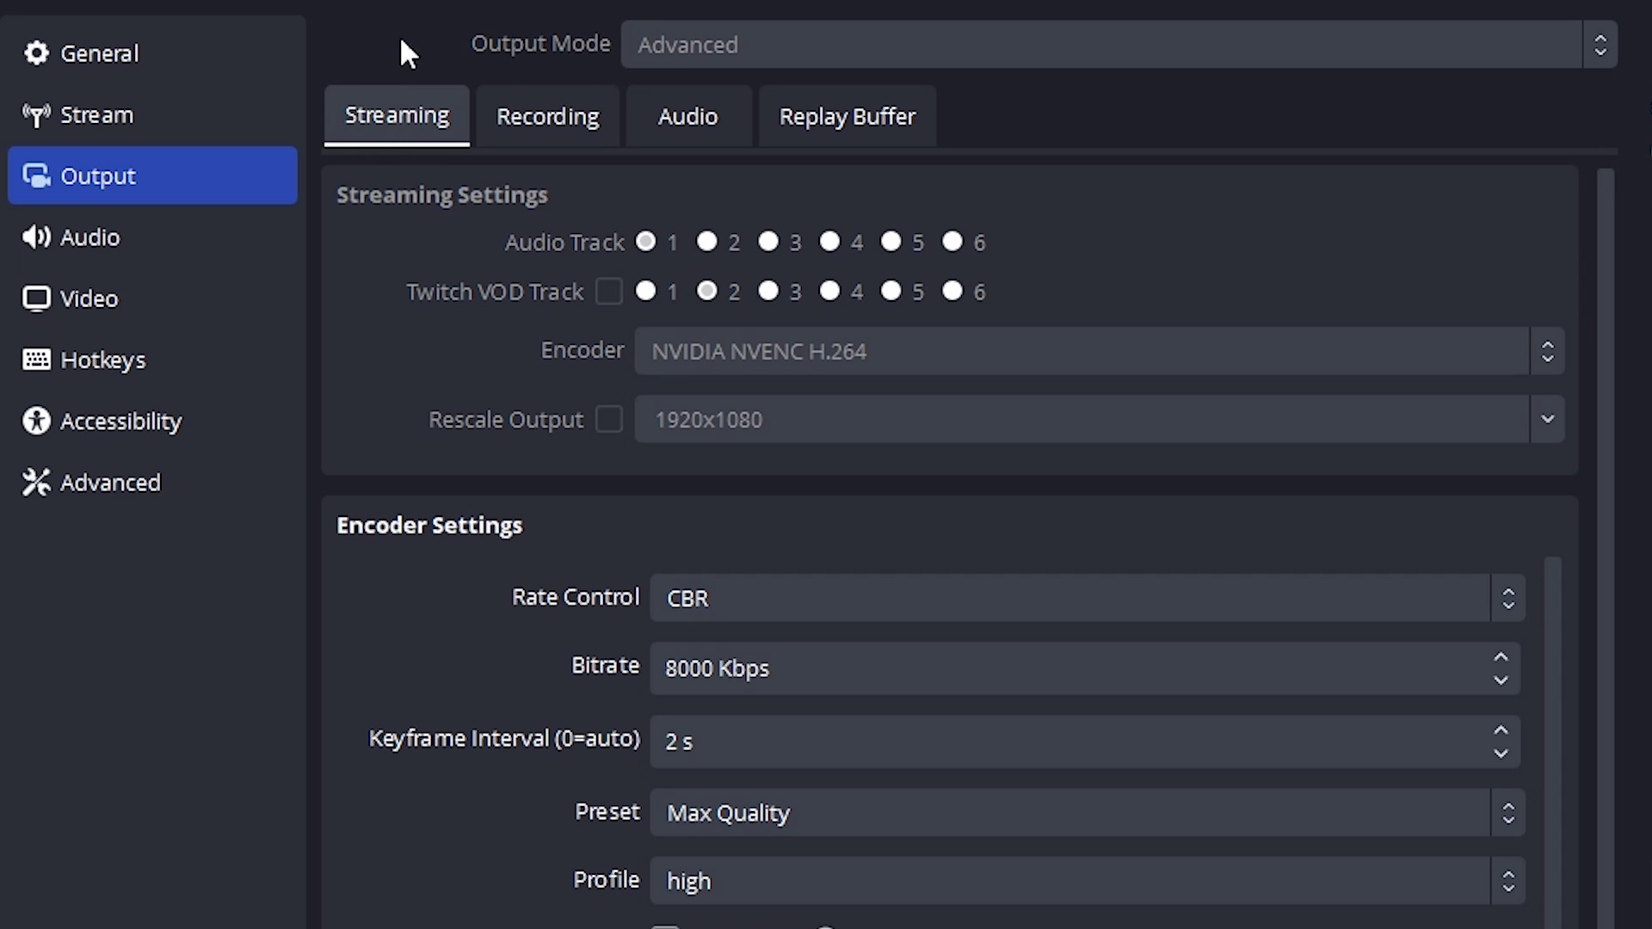
{"action": "left_click", "coordinate": [676, 102]}
{"action": "left_click", "coordinate": [410, 116]}
Step: Review the NVENC encoder, keeping CBR 8000 Kbps and the Max Quality preset
{"action": "left_click_drag", "start_coordinate": [1616, 449], "coordinate": [1609, 591]}
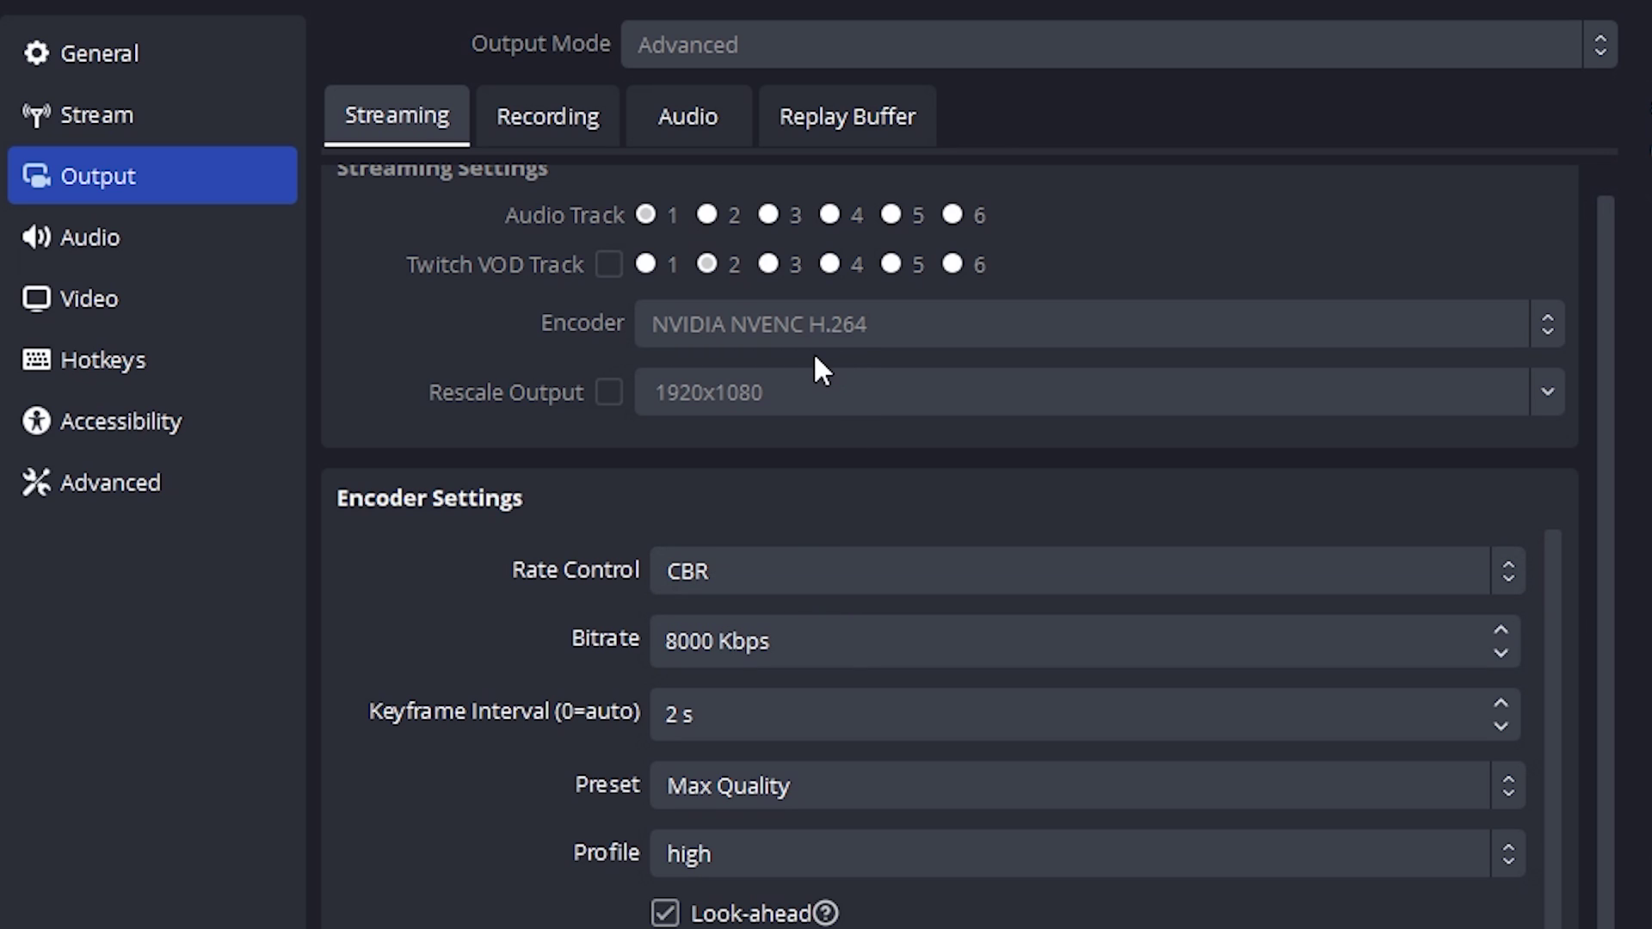
{"action": "left_click", "coordinate": [710, 656]}
{"action": "left_click", "coordinate": [692, 788]}
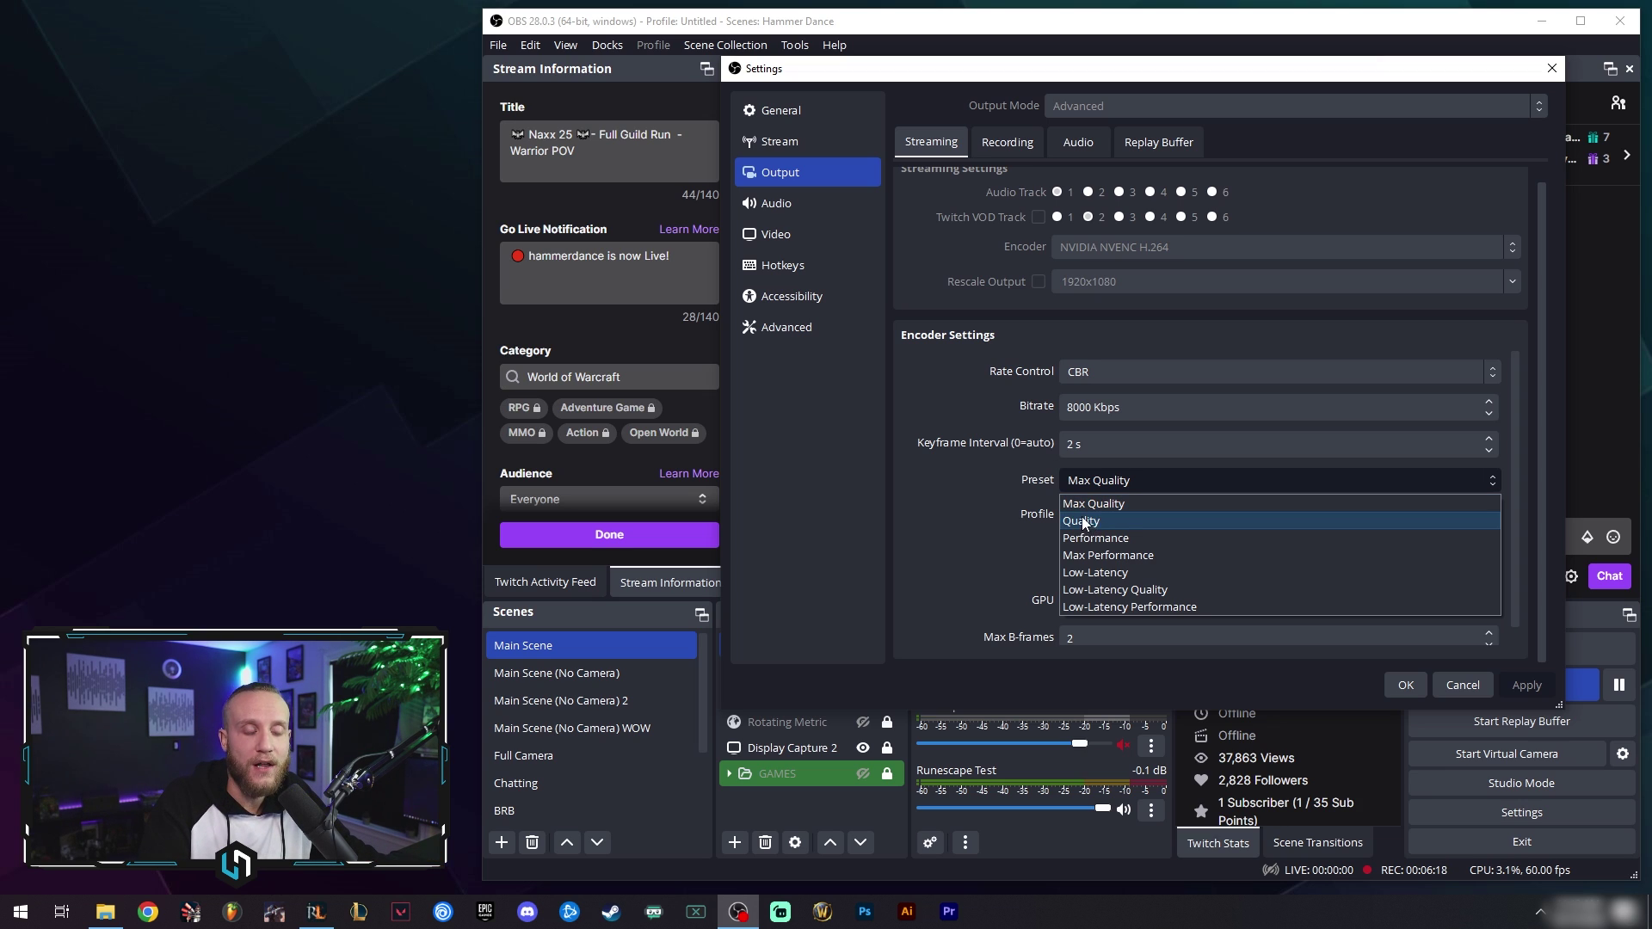
{"action": "left_click", "coordinate": [988, 468]}
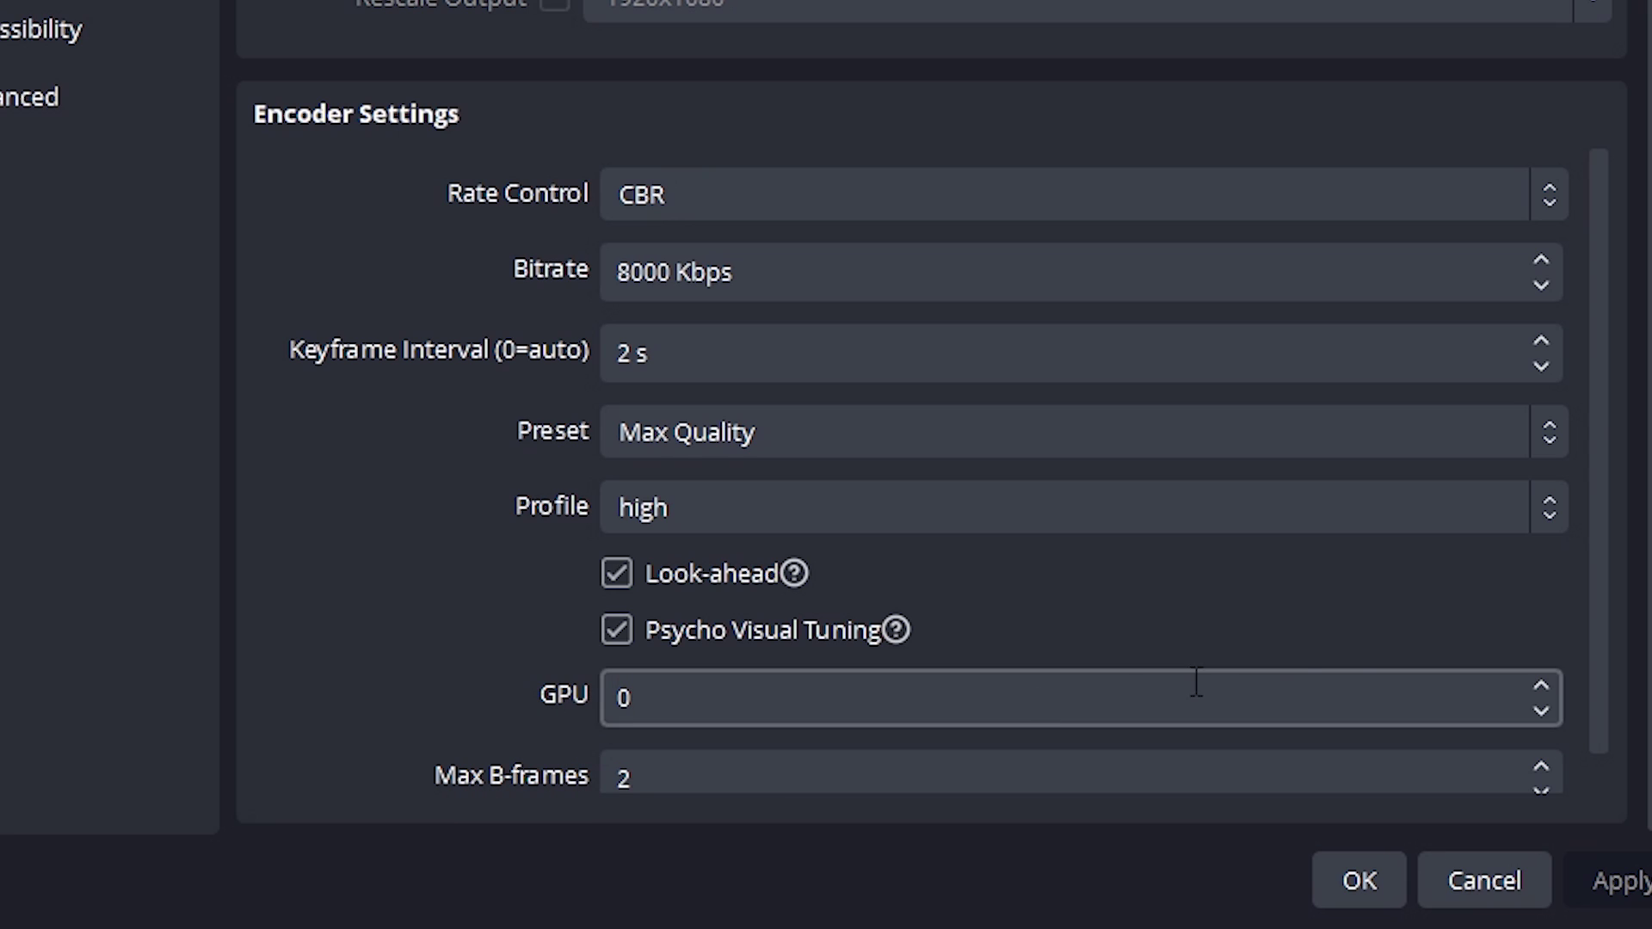
{"action": "left_click_drag", "start_coordinate": [1598, 687], "coordinate": [1605, 768]}
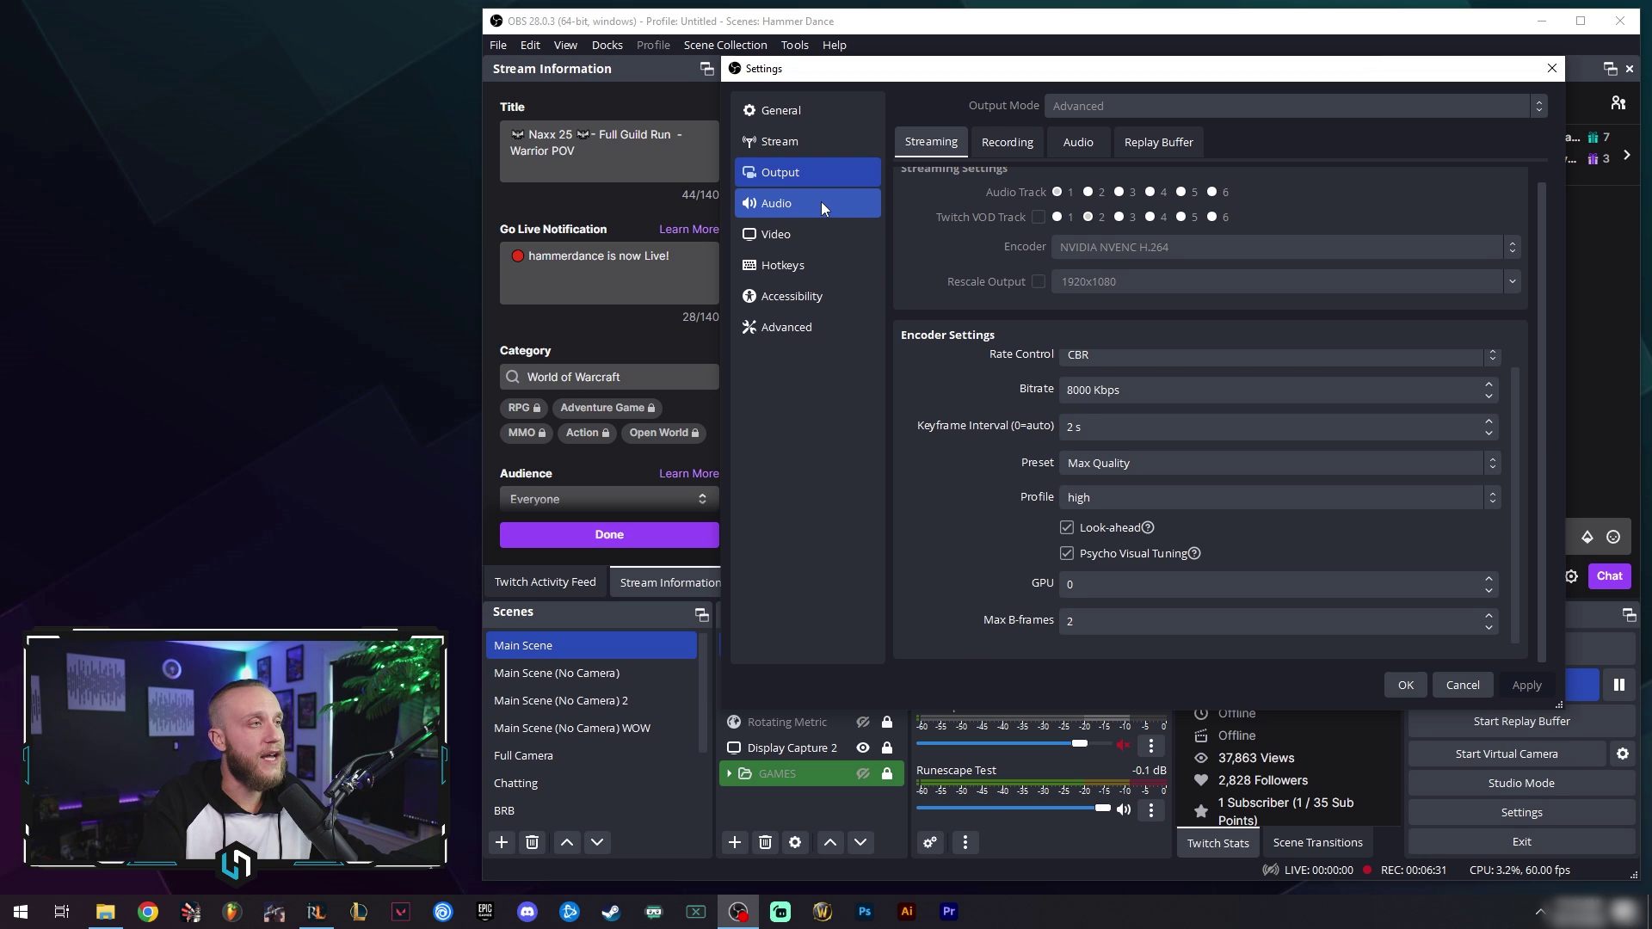
{"action": "left_click", "coordinate": [822, 202]}
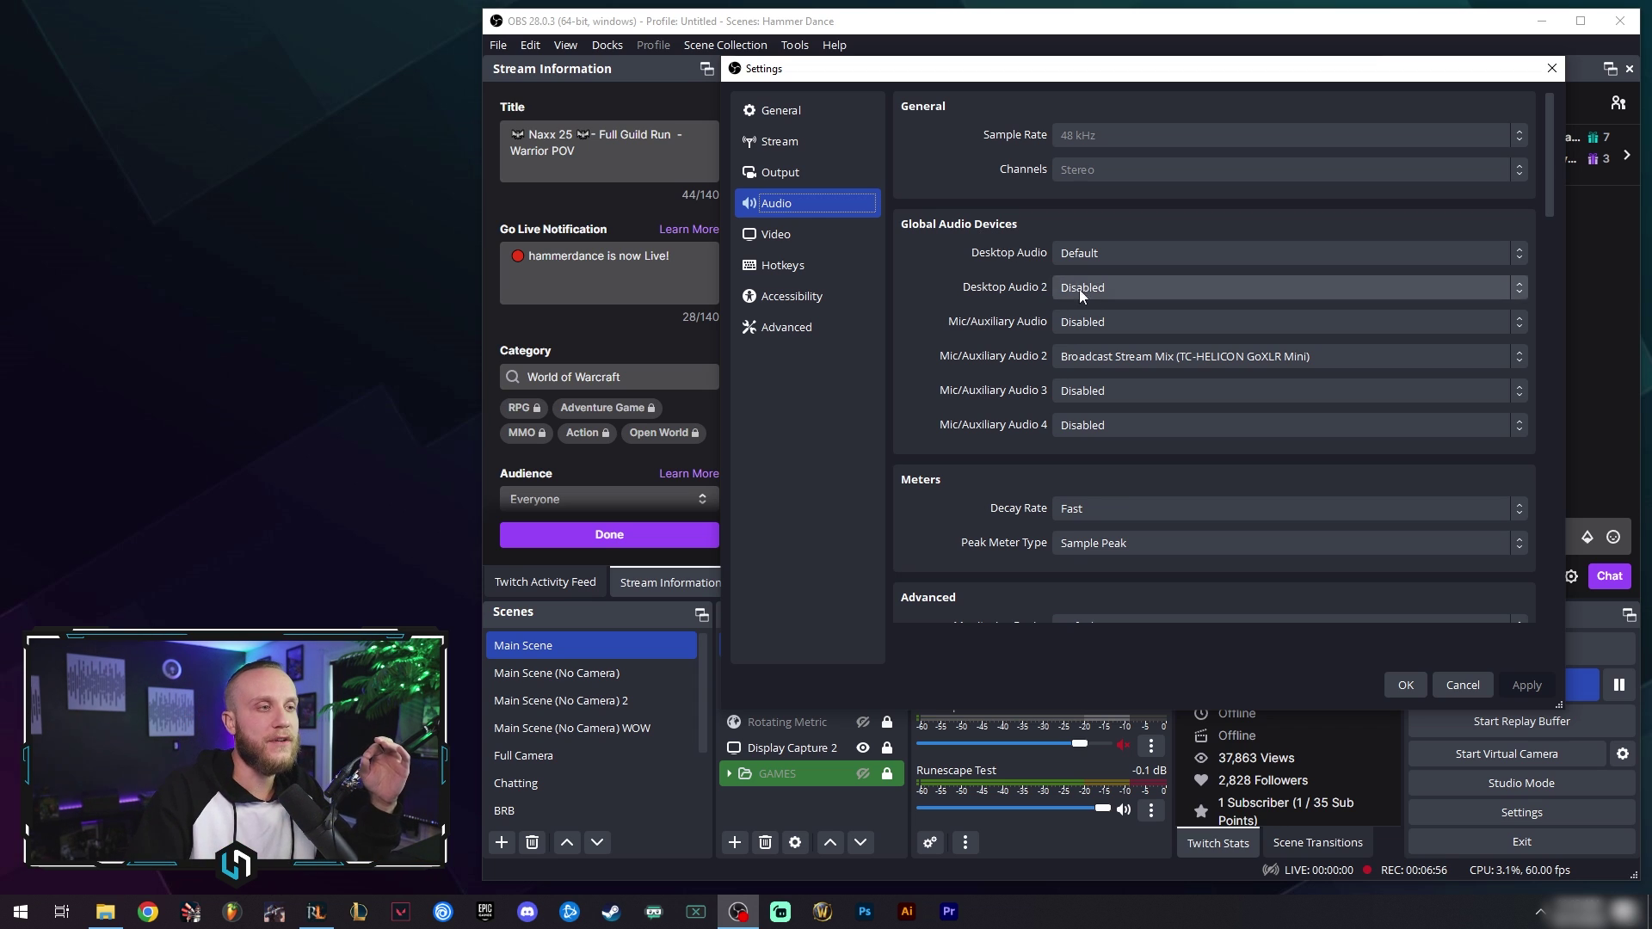
{"action": "left_click", "coordinate": [1079, 317]}
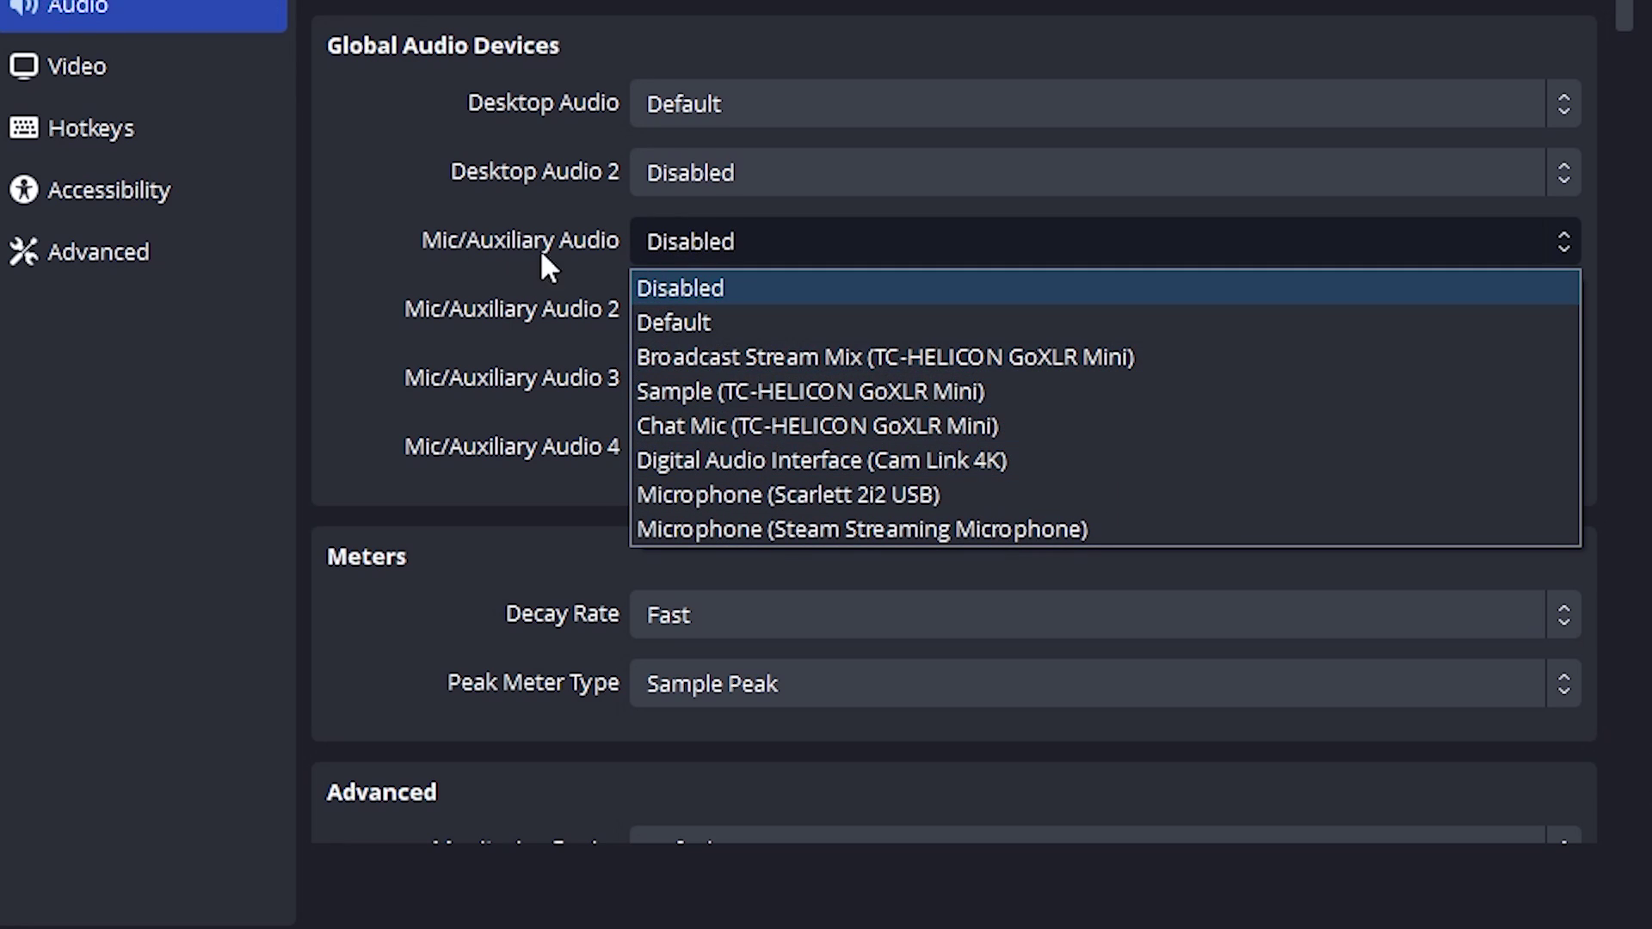
{"action": "left_click", "coordinate": [593, 217]}
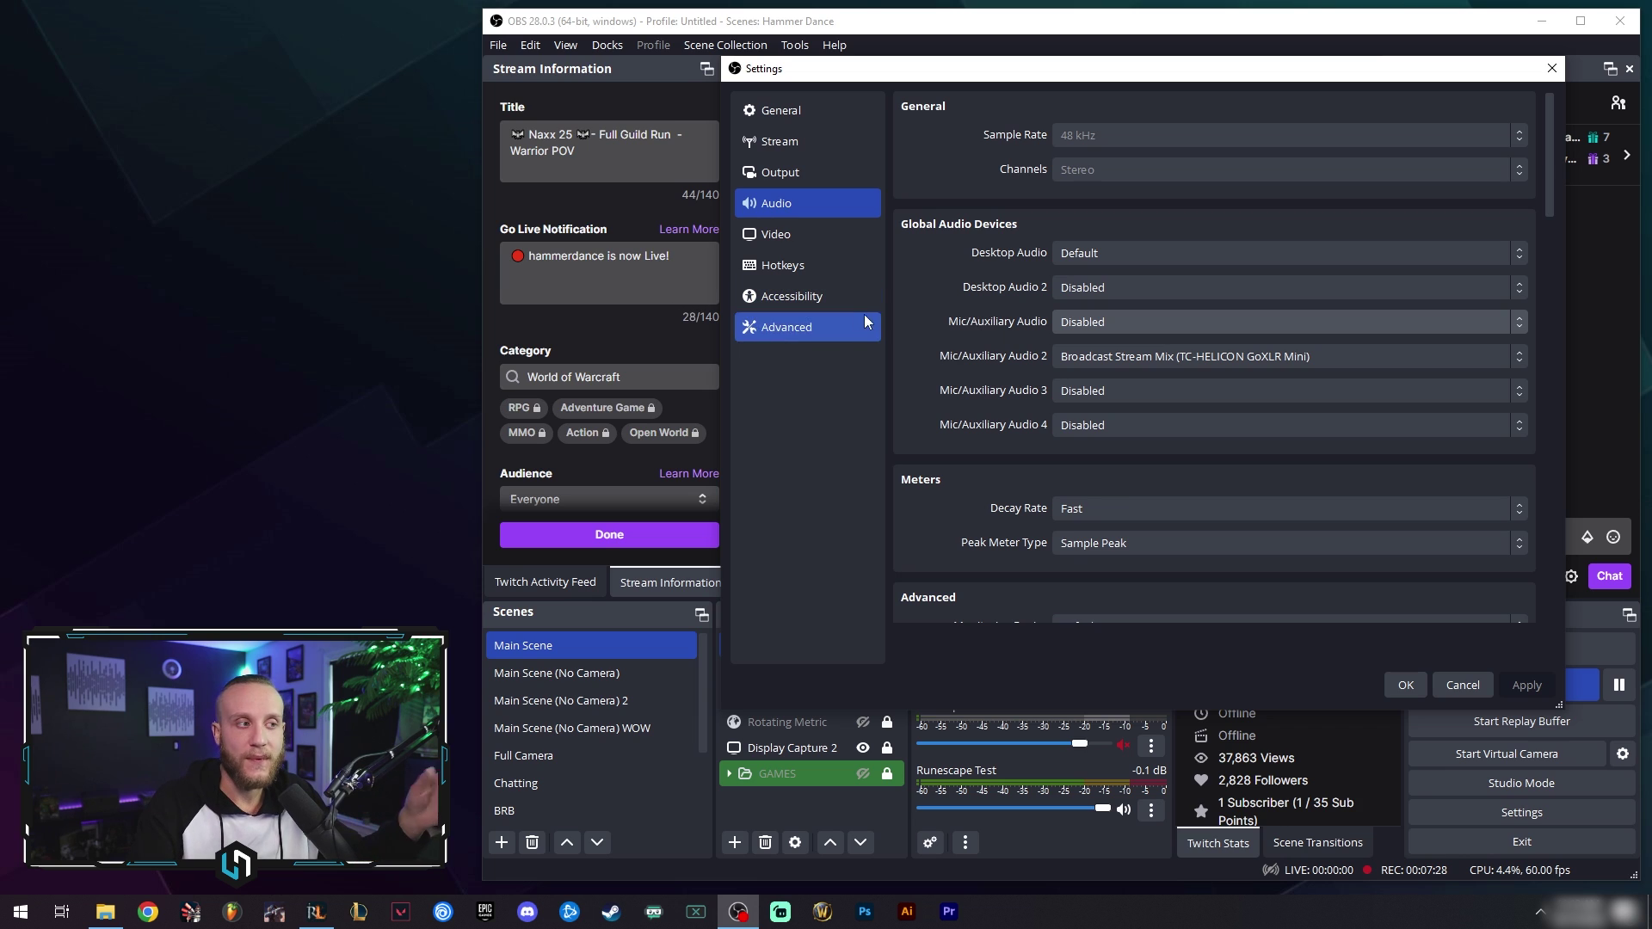
{"action": "scroll", "coordinate": [942, 318], "scroll_direction": "down", "scroll_amount": 2}
Step: Show the Video page to check 1920x1080 base and output resolution at 60 FPS
{"action": "scroll", "coordinate": [947, 319], "scroll_direction": "down", "scroll_amount": 5}
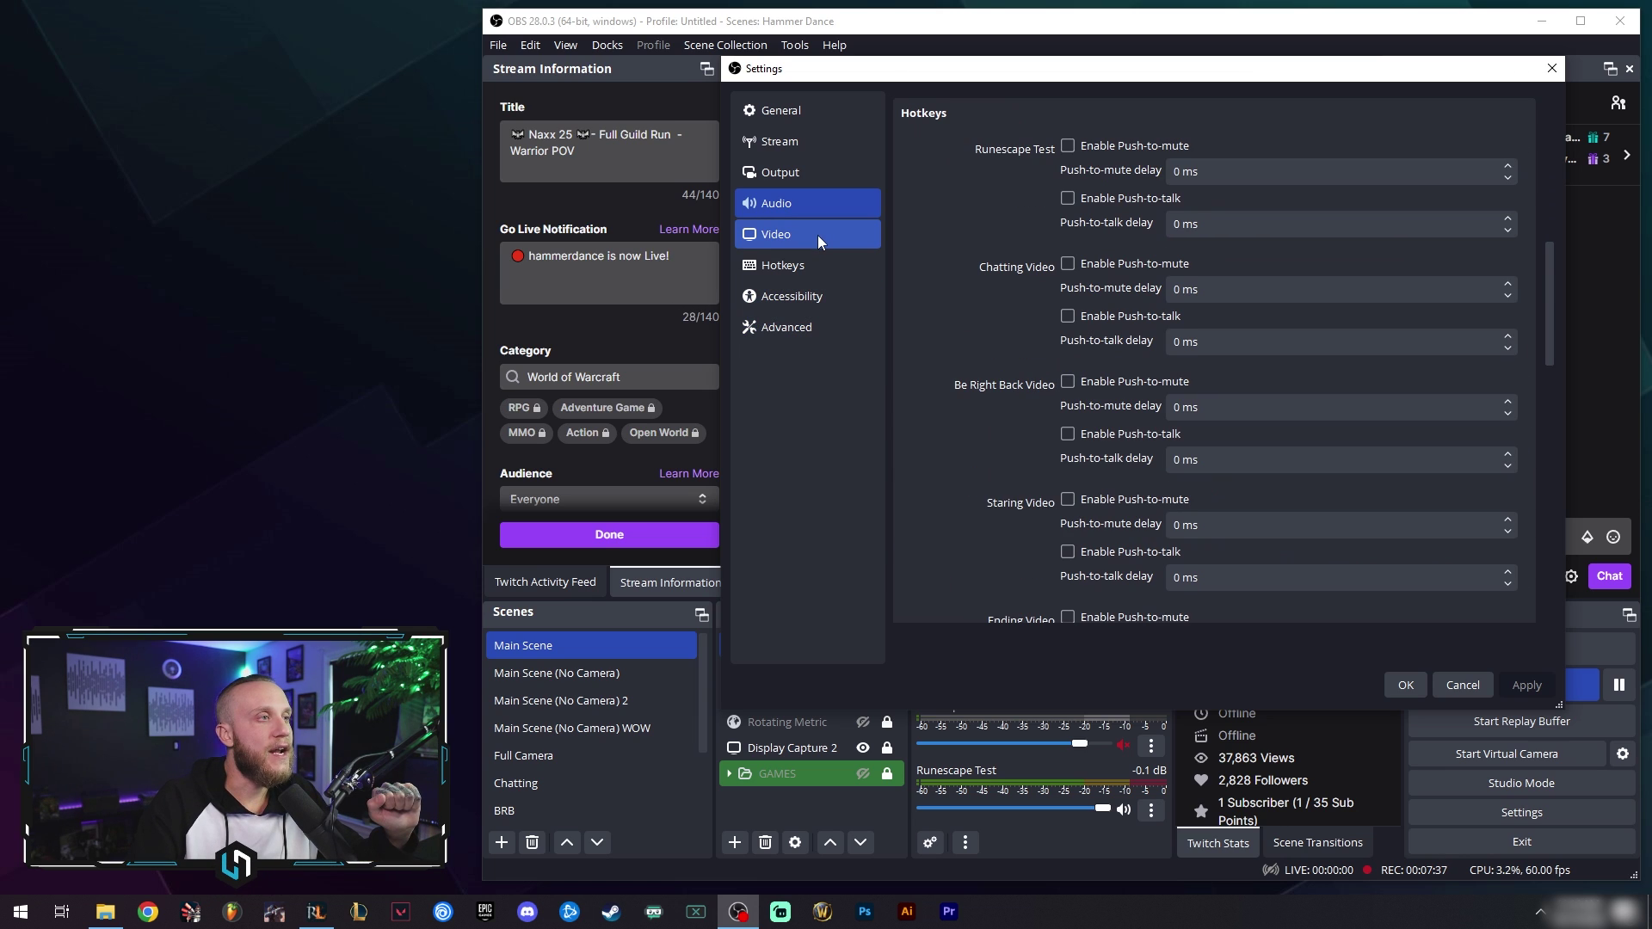
{"action": "left_click", "coordinate": [817, 235]}
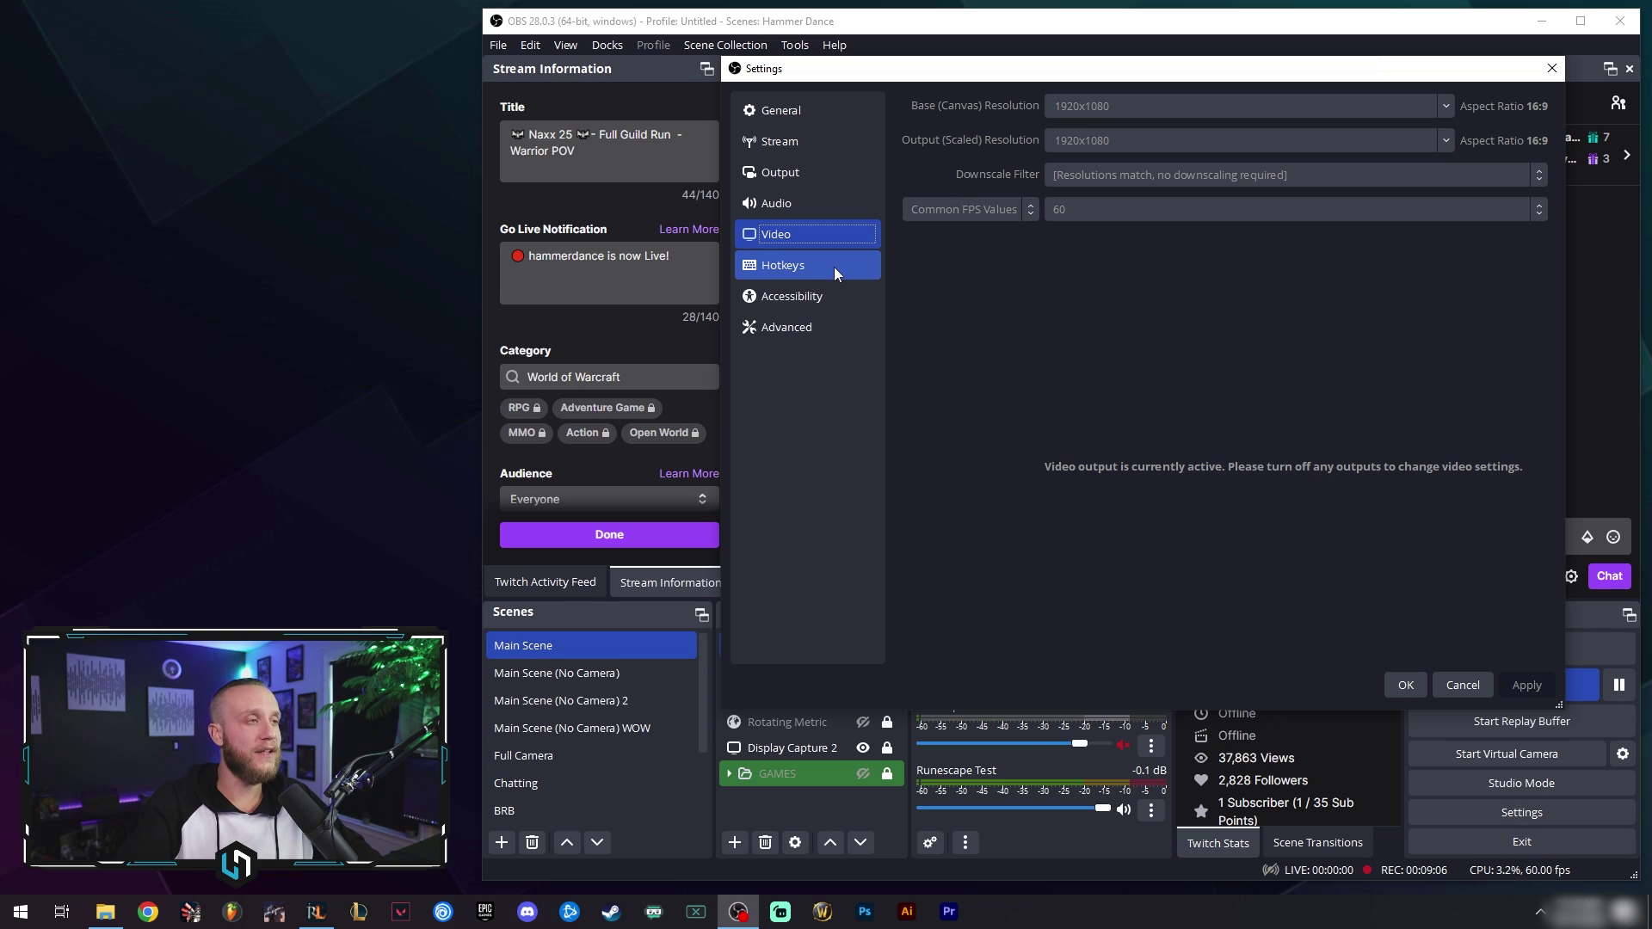
Step: Review the hotkey bindings, including Start Streaming, without changing any shortcuts
{"action": "left_click", "coordinate": [834, 267]}
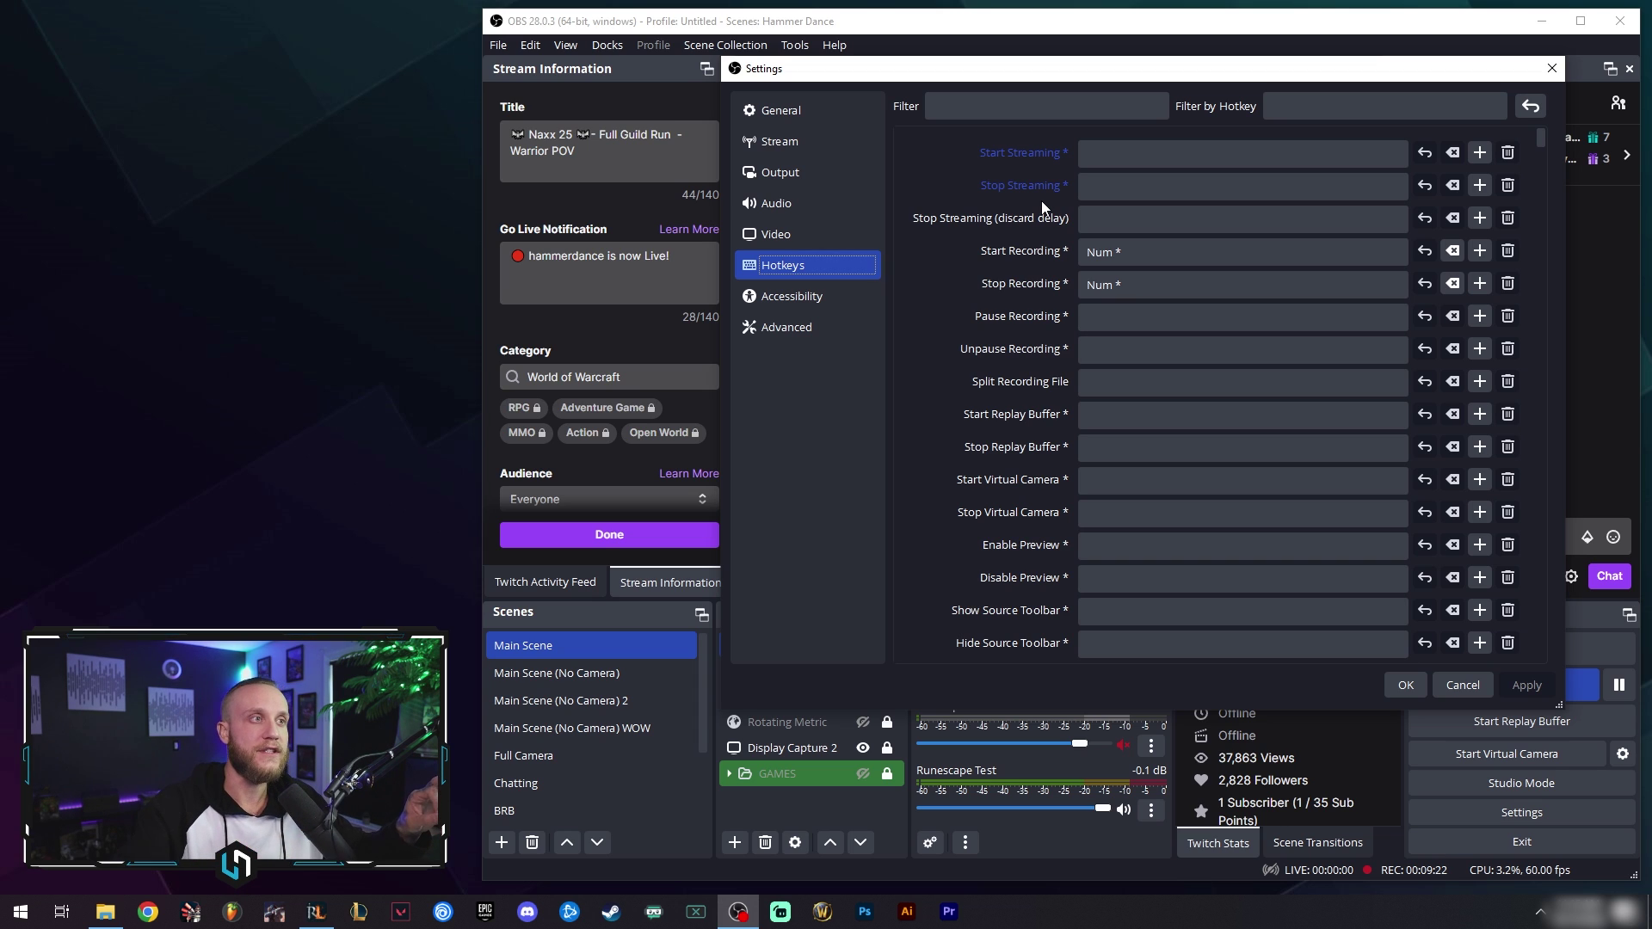
{"action": "left_click_drag", "start_coordinate": [1540, 139], "coordinate": [1532, 189]}
{"action": "left_click", "coordinate": [1140, 147]}
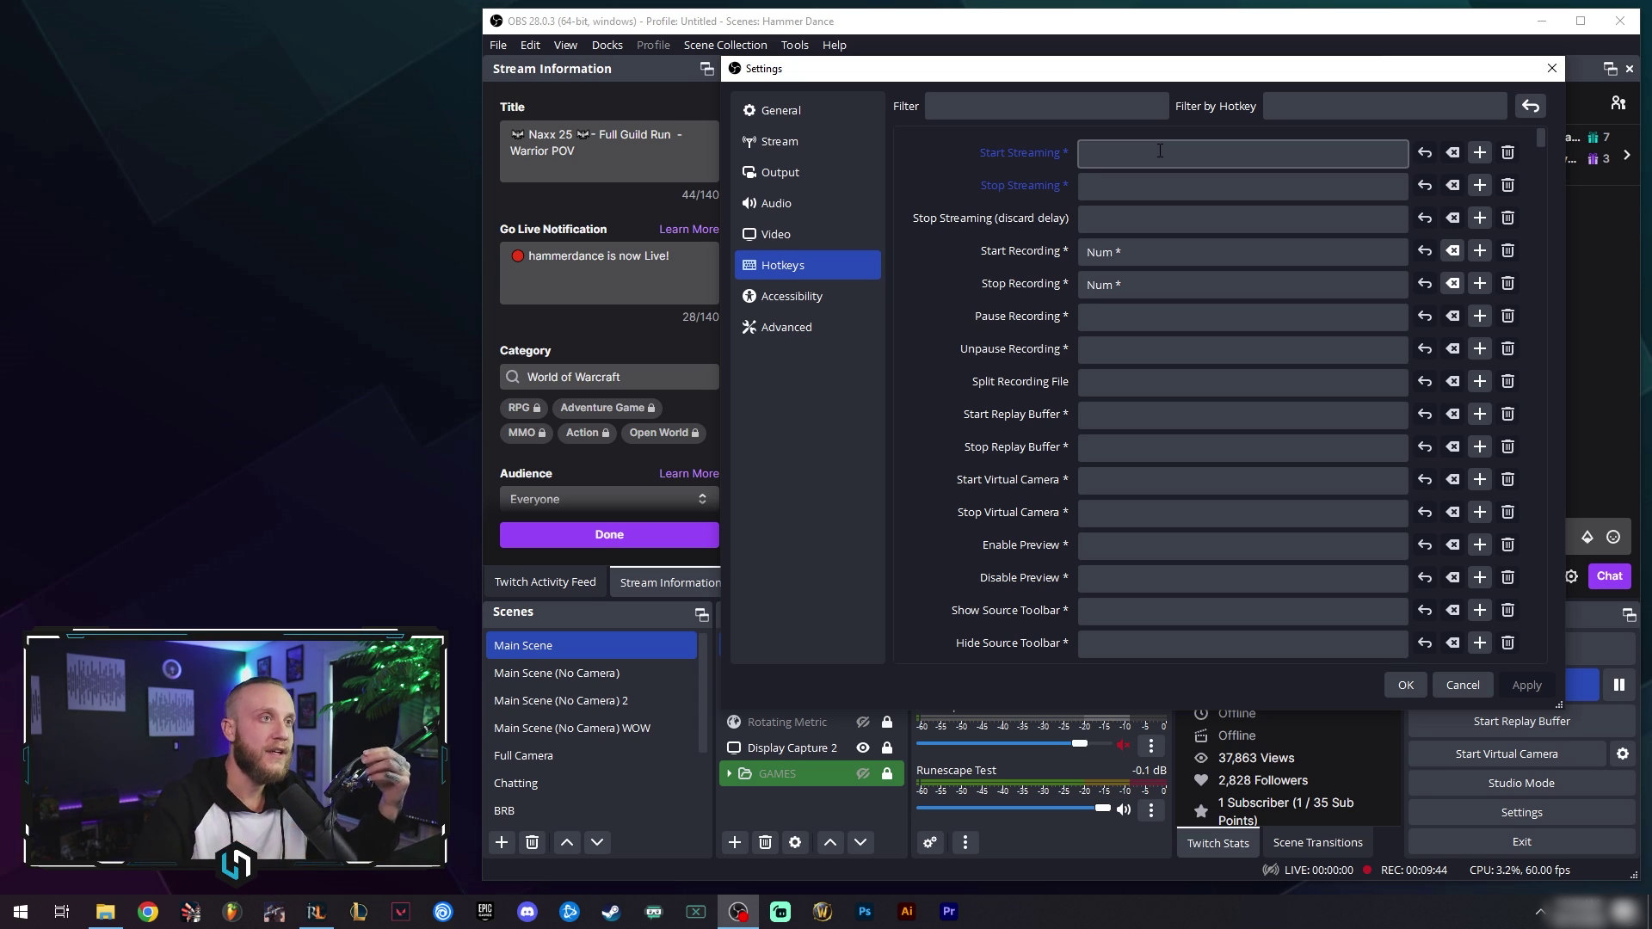
{"action": "left_click_drag", "start_coordinate": [1544, 140], "coordinate": [1534, 121]}
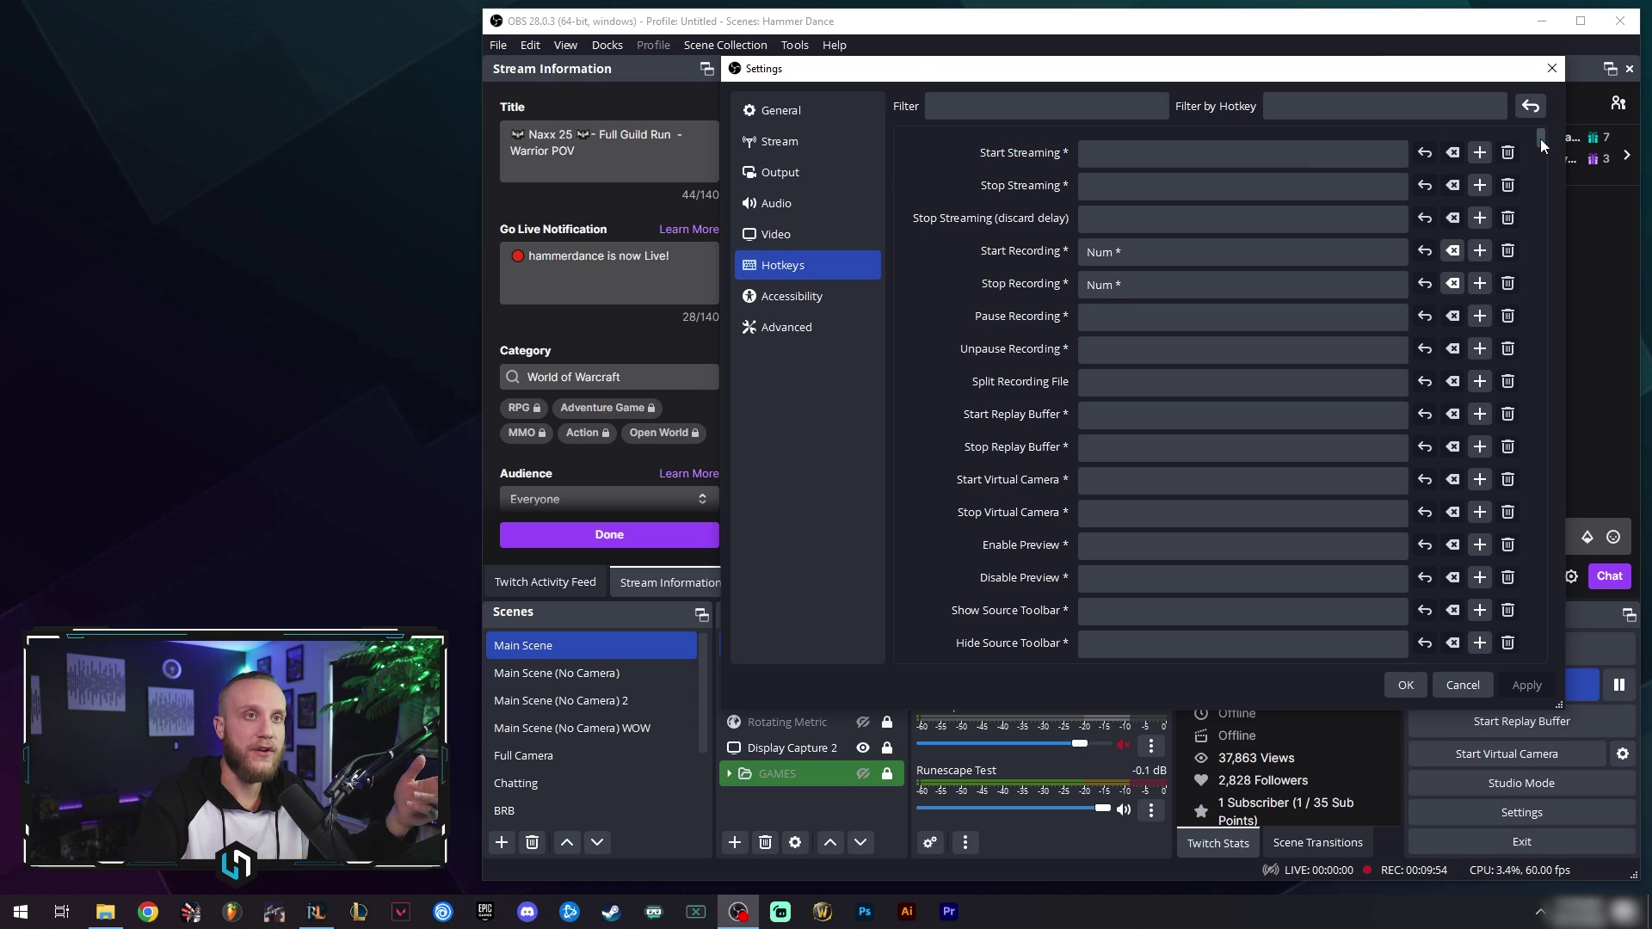
{"action": "mouse_move", "coordinate": [1541, 140]}
{"action": "left_mouse_down"}
{"action": "mouse_move", "coordinate": [1541, 167]}
{"action": "mouse_move", "coordinate": [1546, 122]}
{"action": "left_mouse_up"}
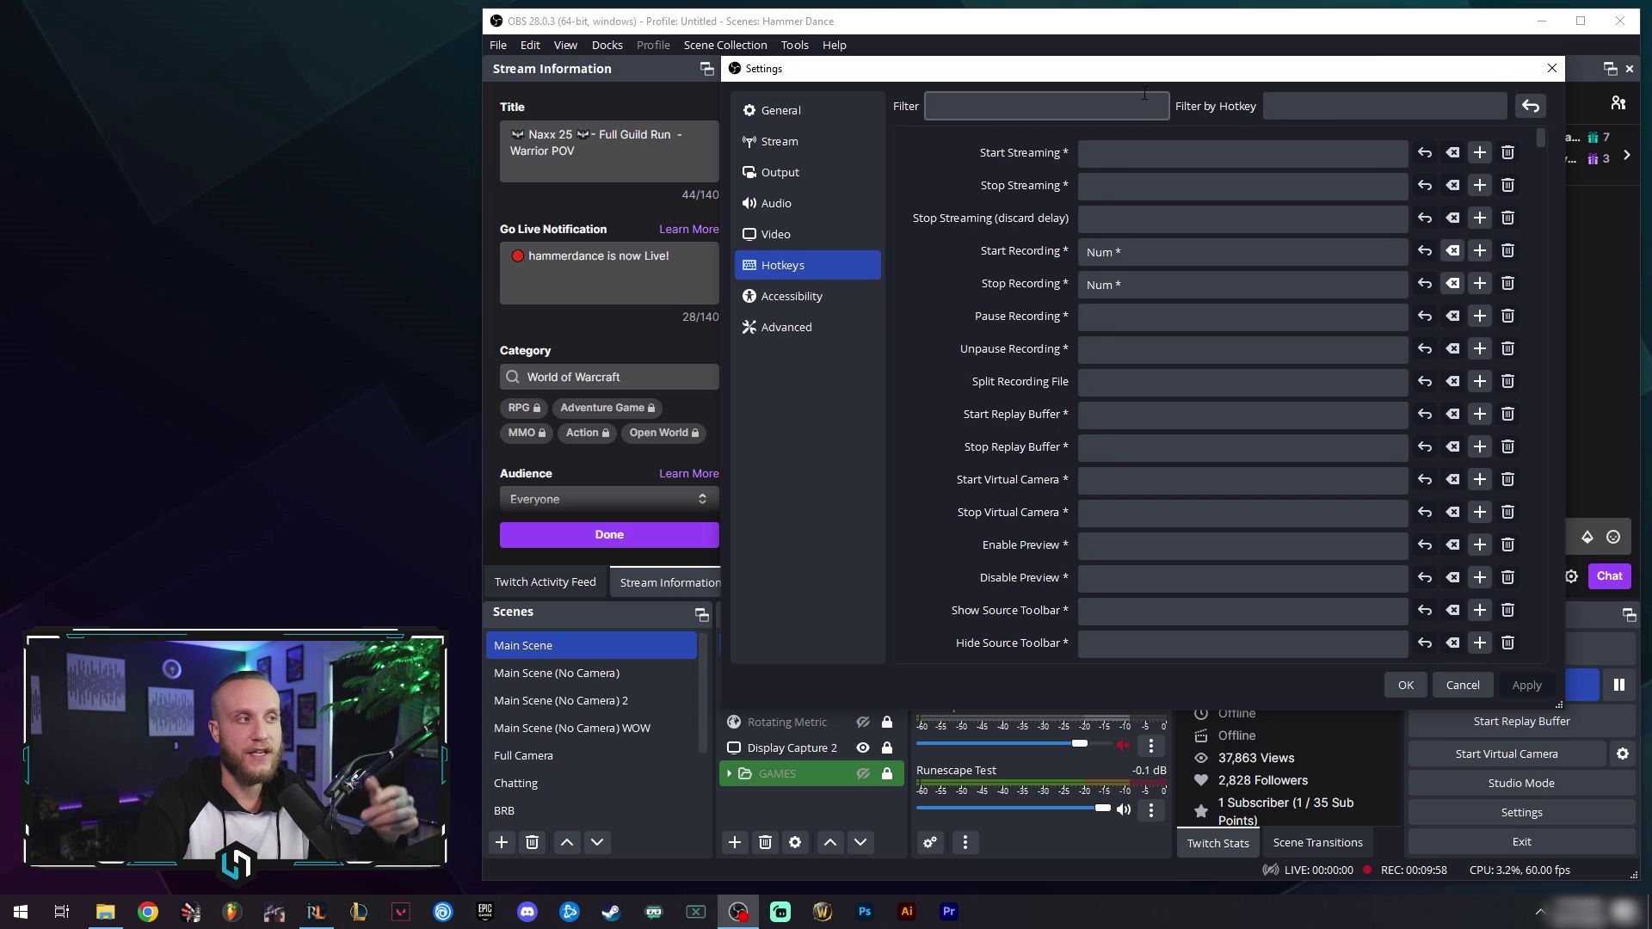
Step: Show the Advanced settings and leave Process Priority at Normal
{"action": "left_click", "coordinate": [820, 299]}
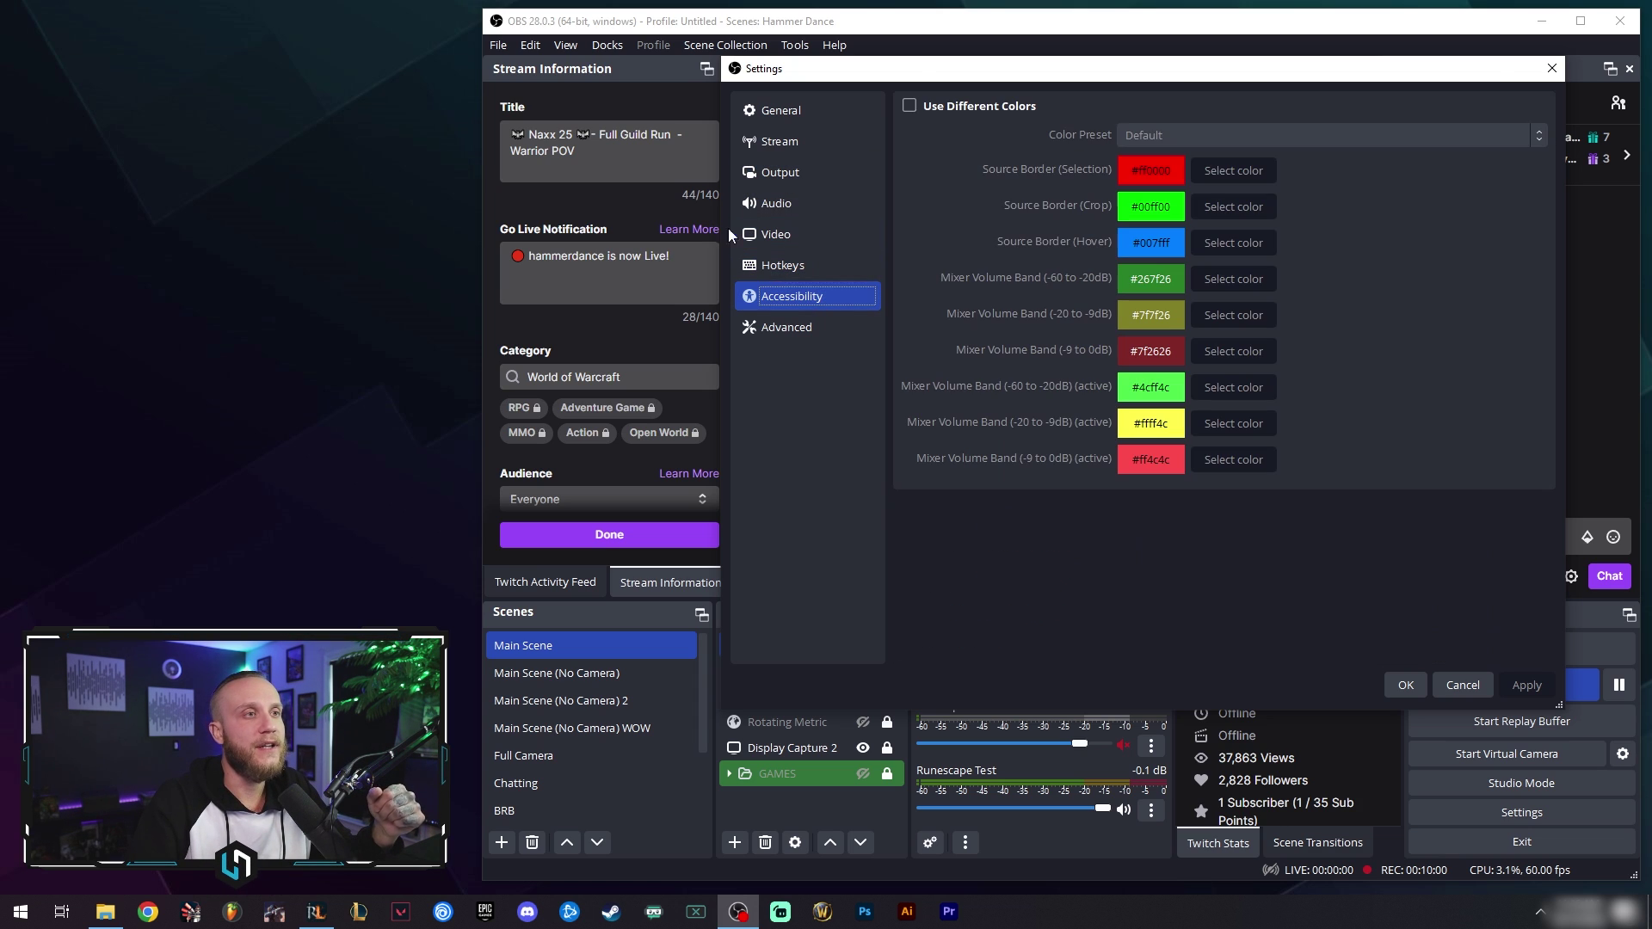
{"action": "left_click", "coordinate": [799, 333]}
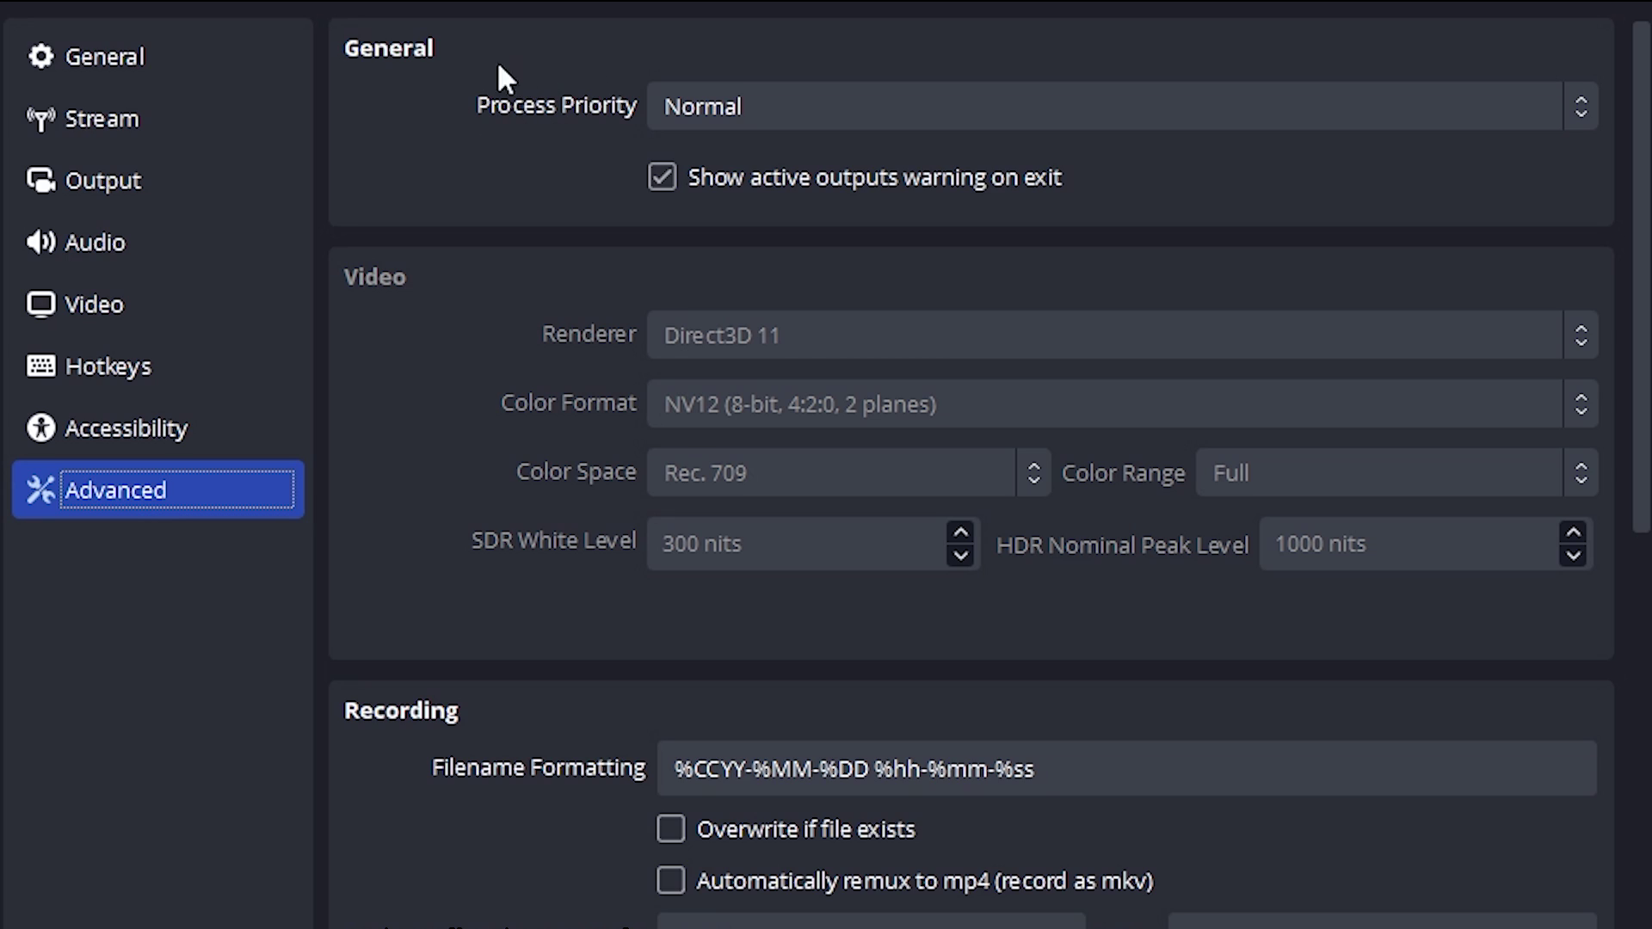
{"action": "left_click", "coordinate": [760, 107]}
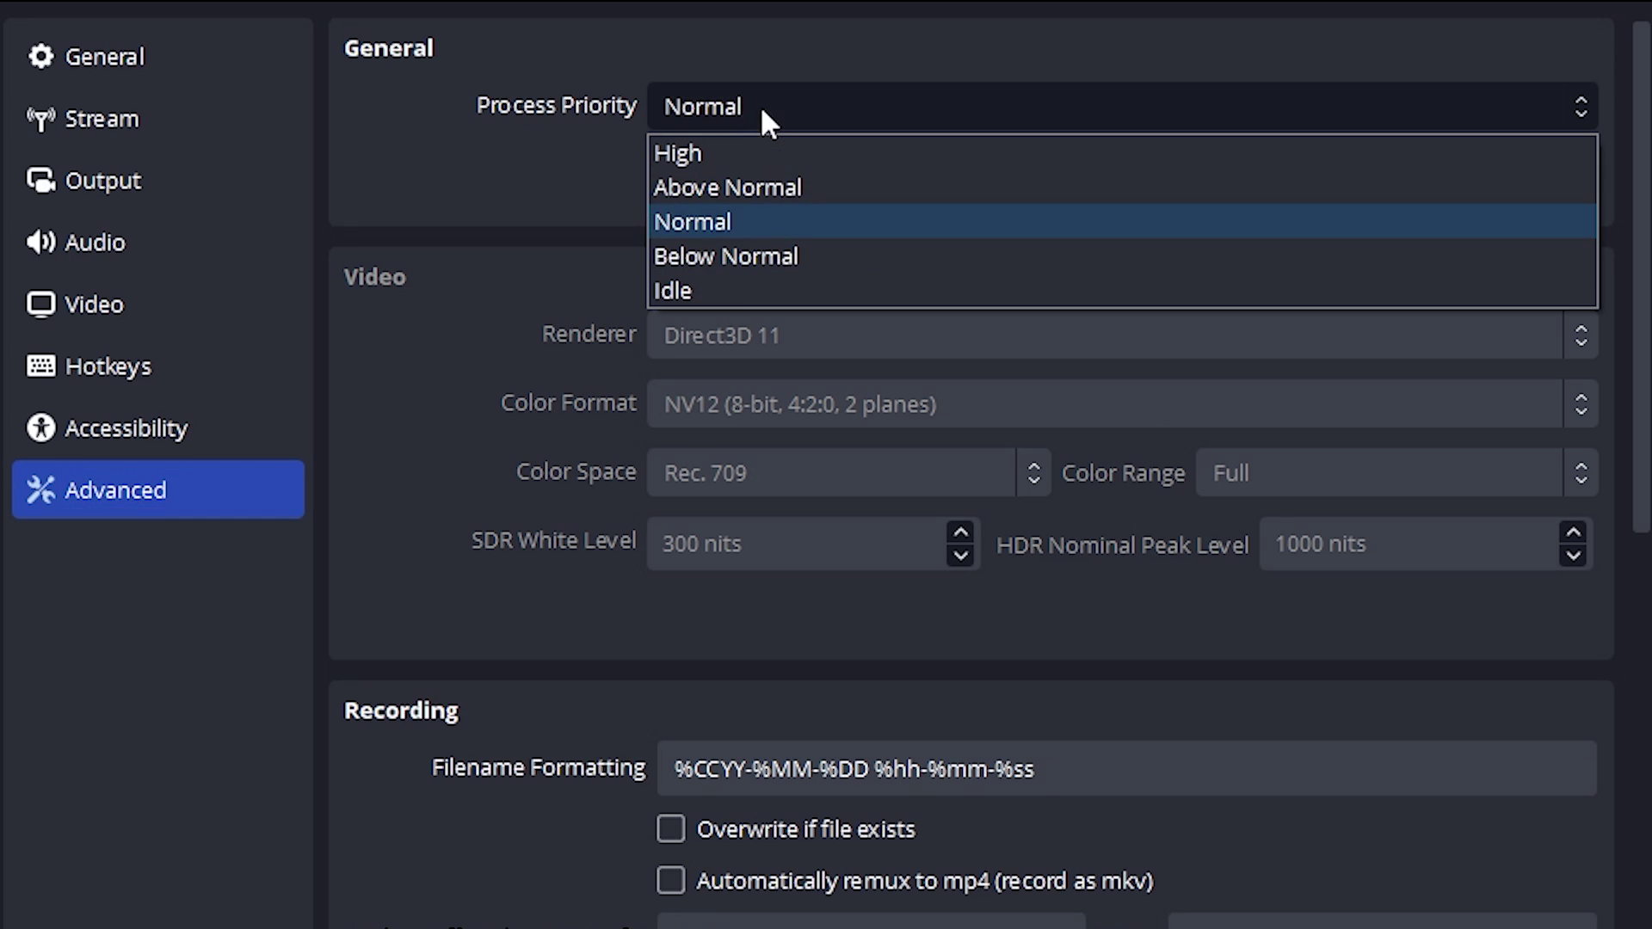
{"action": "left_click", "coordinate": [625, 61]}
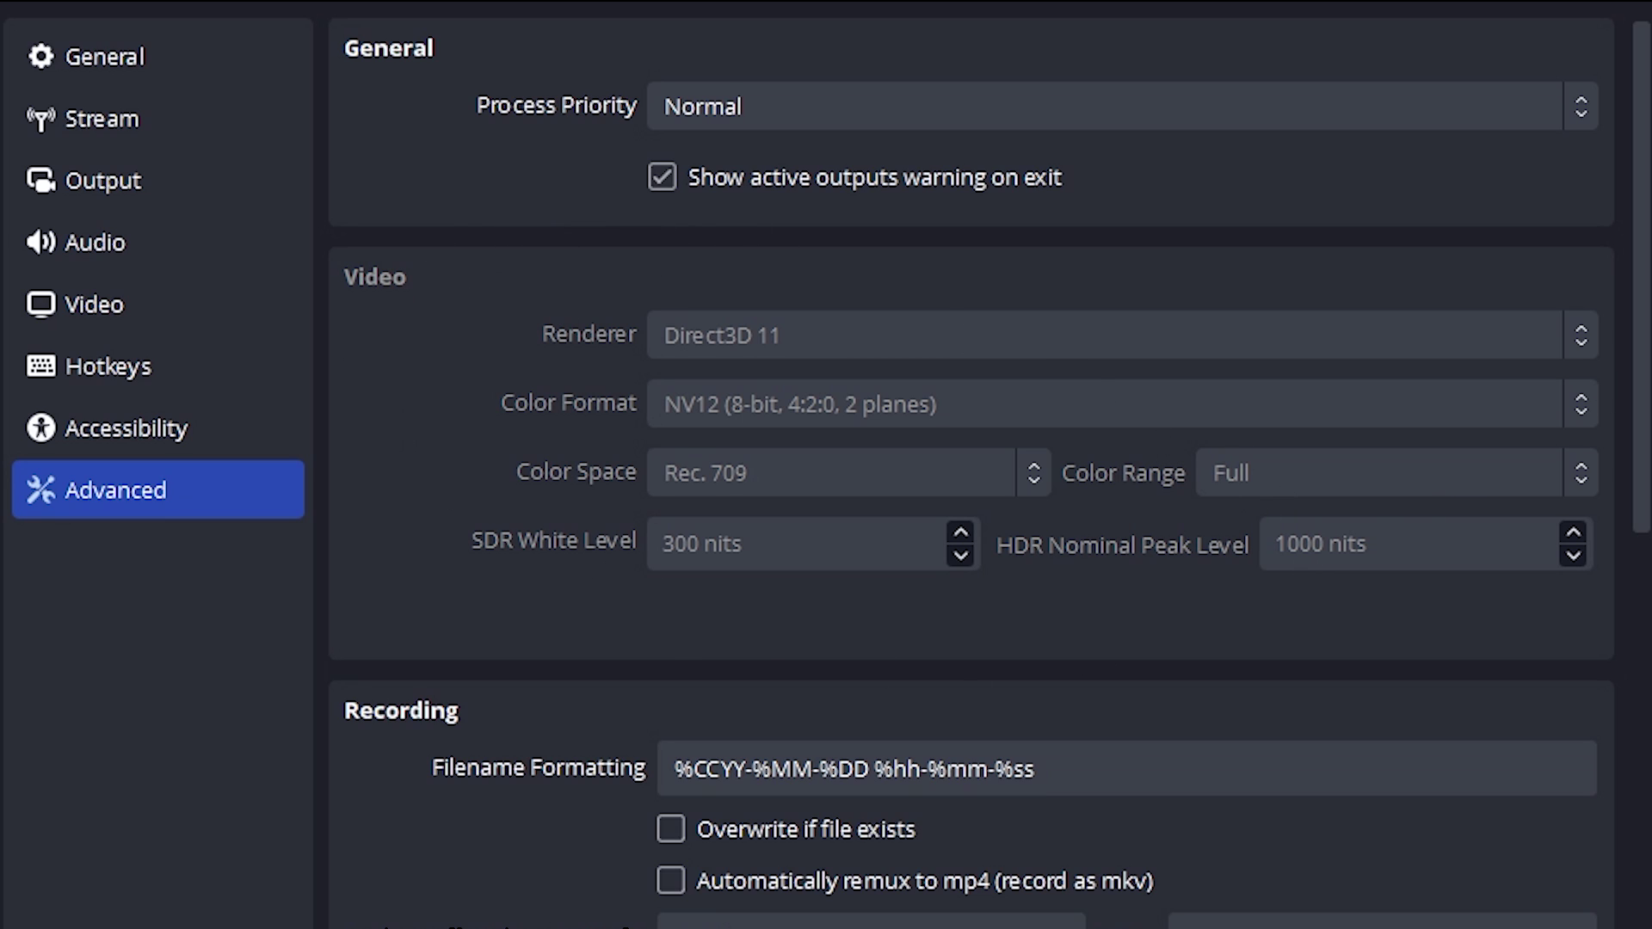
{"action": "scroll", "coordinate": [1647, 380], "scroll_direction": "down", "scroll_amount": 1}
{"action": "scroll", "coordinate": [1647, 380], "scroll_direction": "down", "scroll_amount": 1}
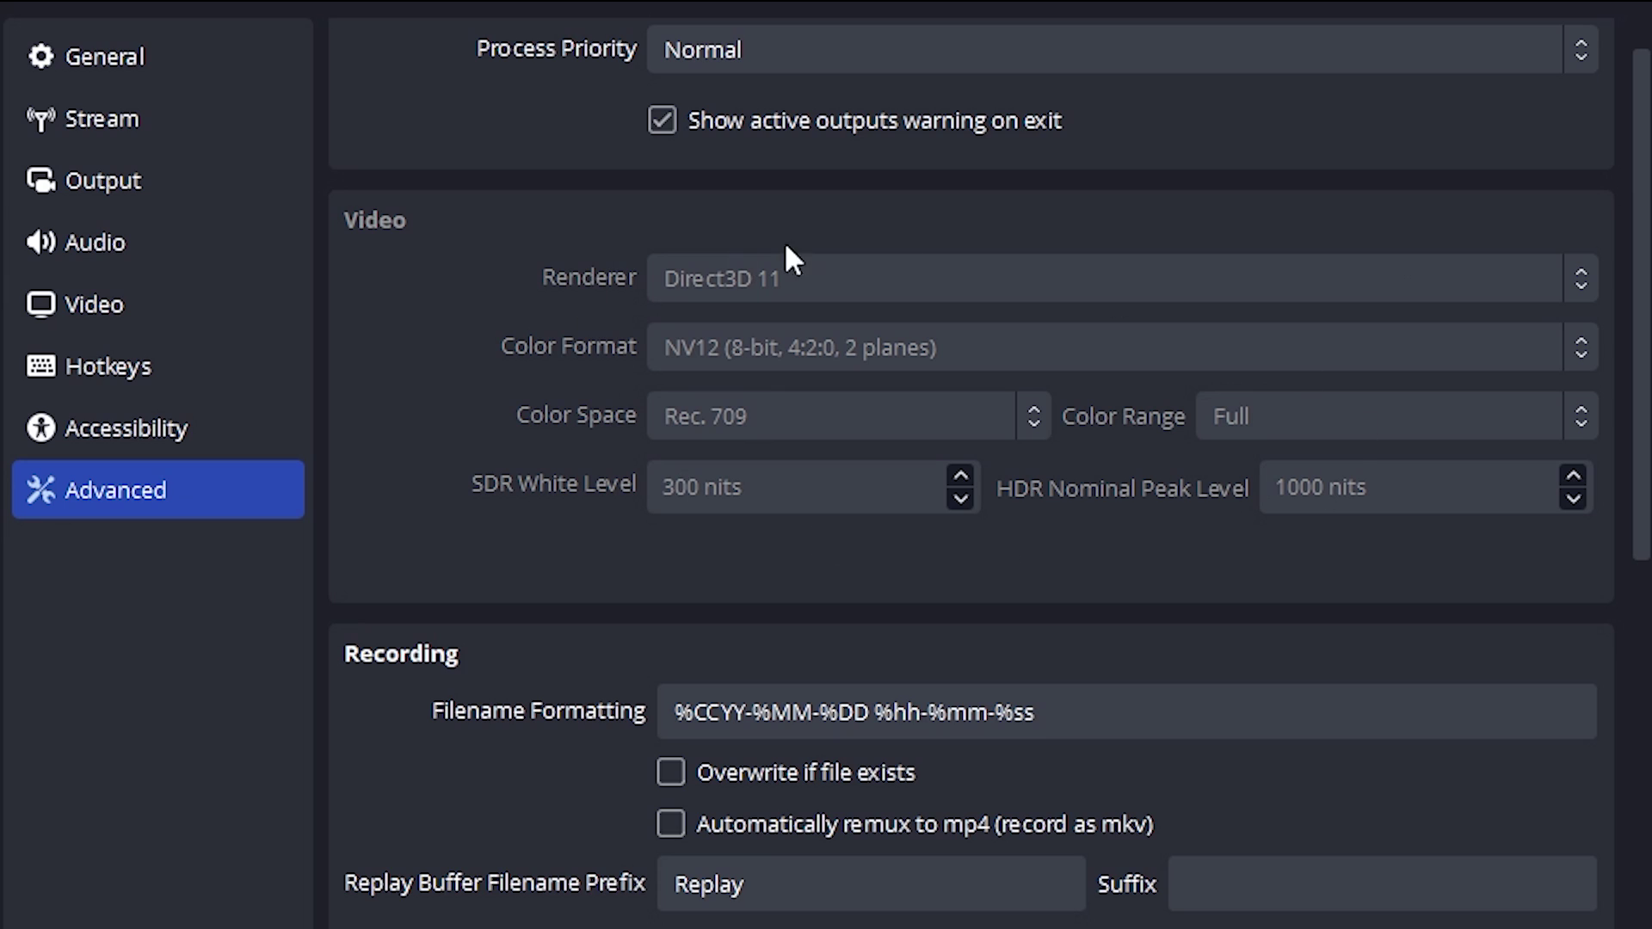
{"action": "left_click_drag", "start_coordinate": [1640, 478], "coordinate": [1612, 782]}
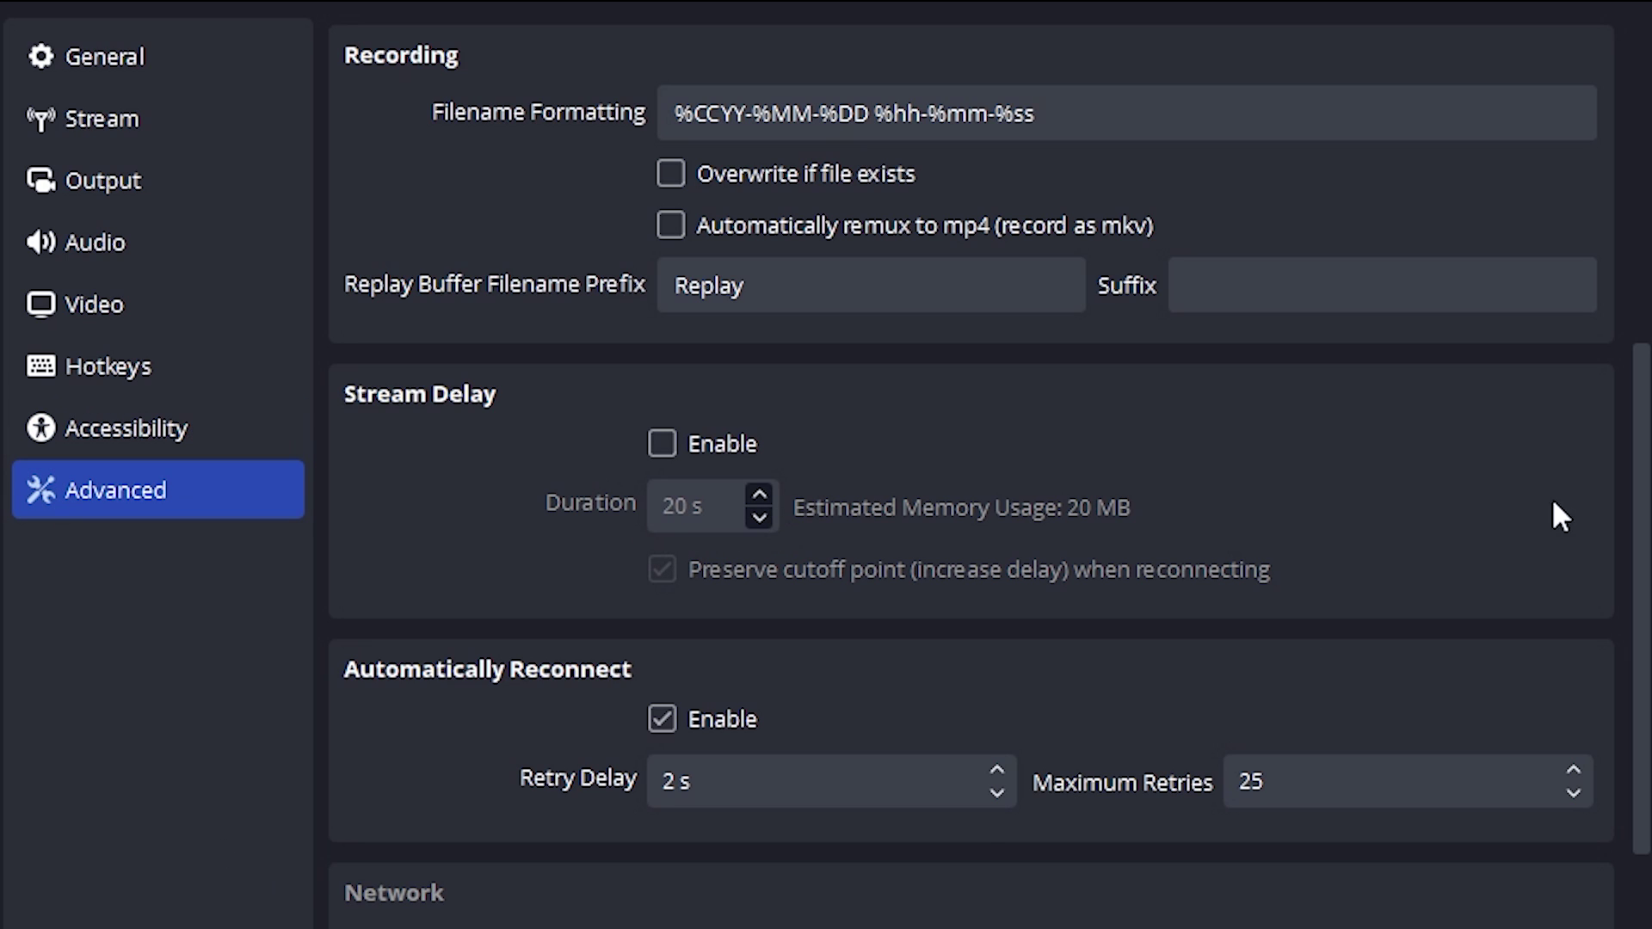
{"action": "scroll", "coordinate": [856, 656], "scroll_direction": "down", "scroll_amount": 3}
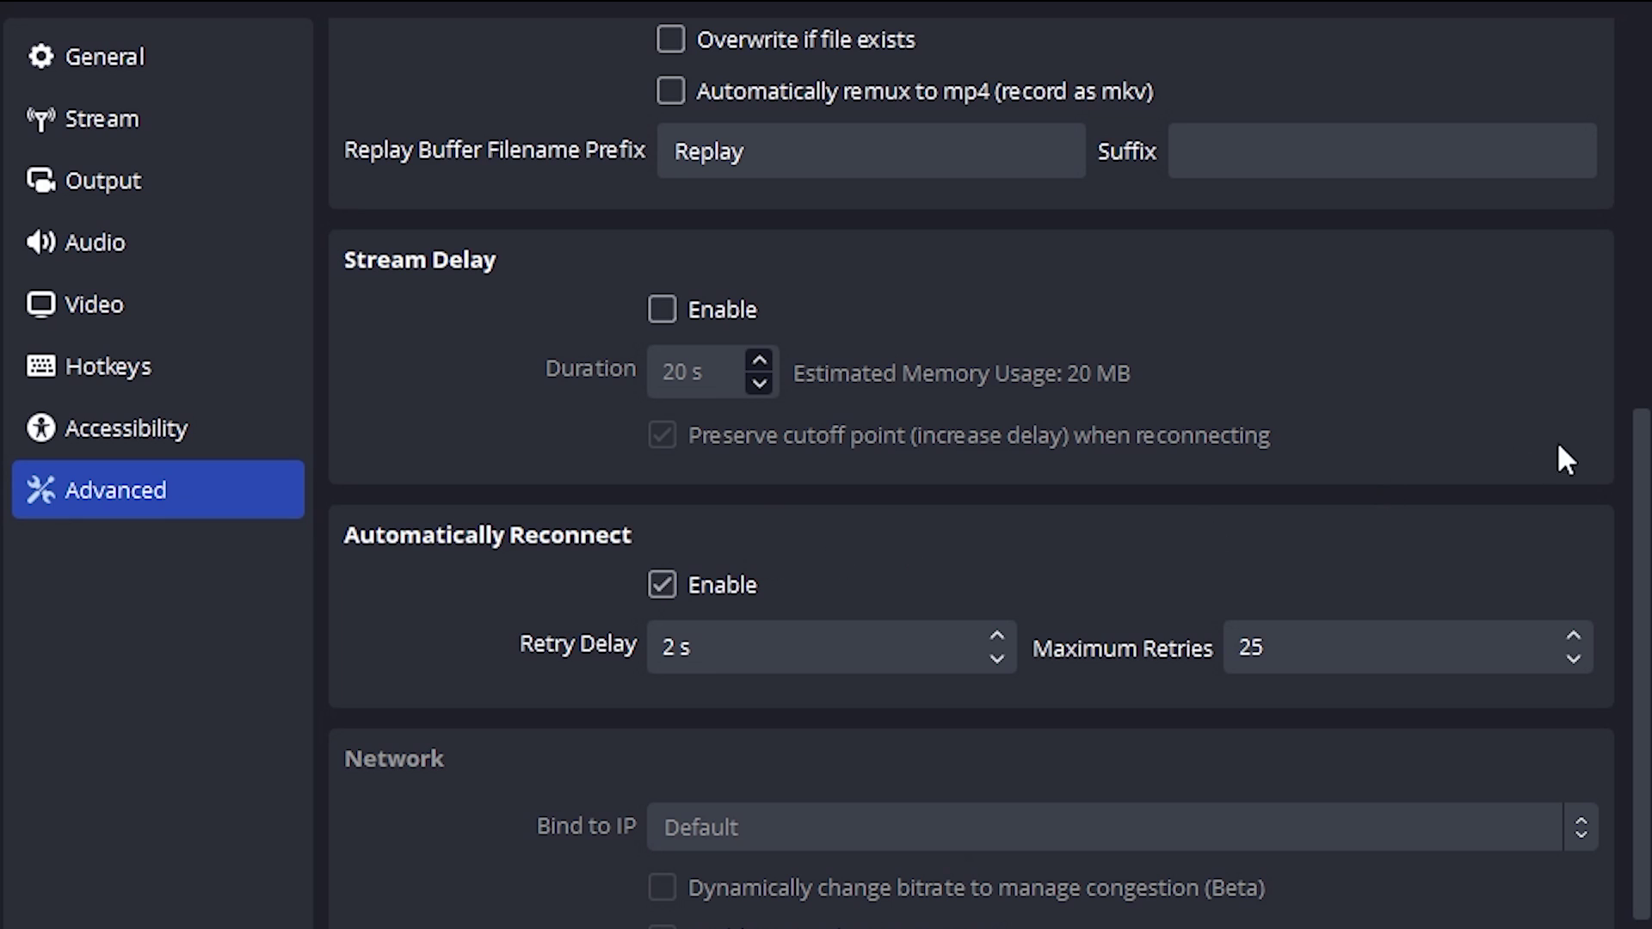
{"action": "left_click_drag", "start_coordinate": [1641, 469], "coordinate": [1641, 547]}
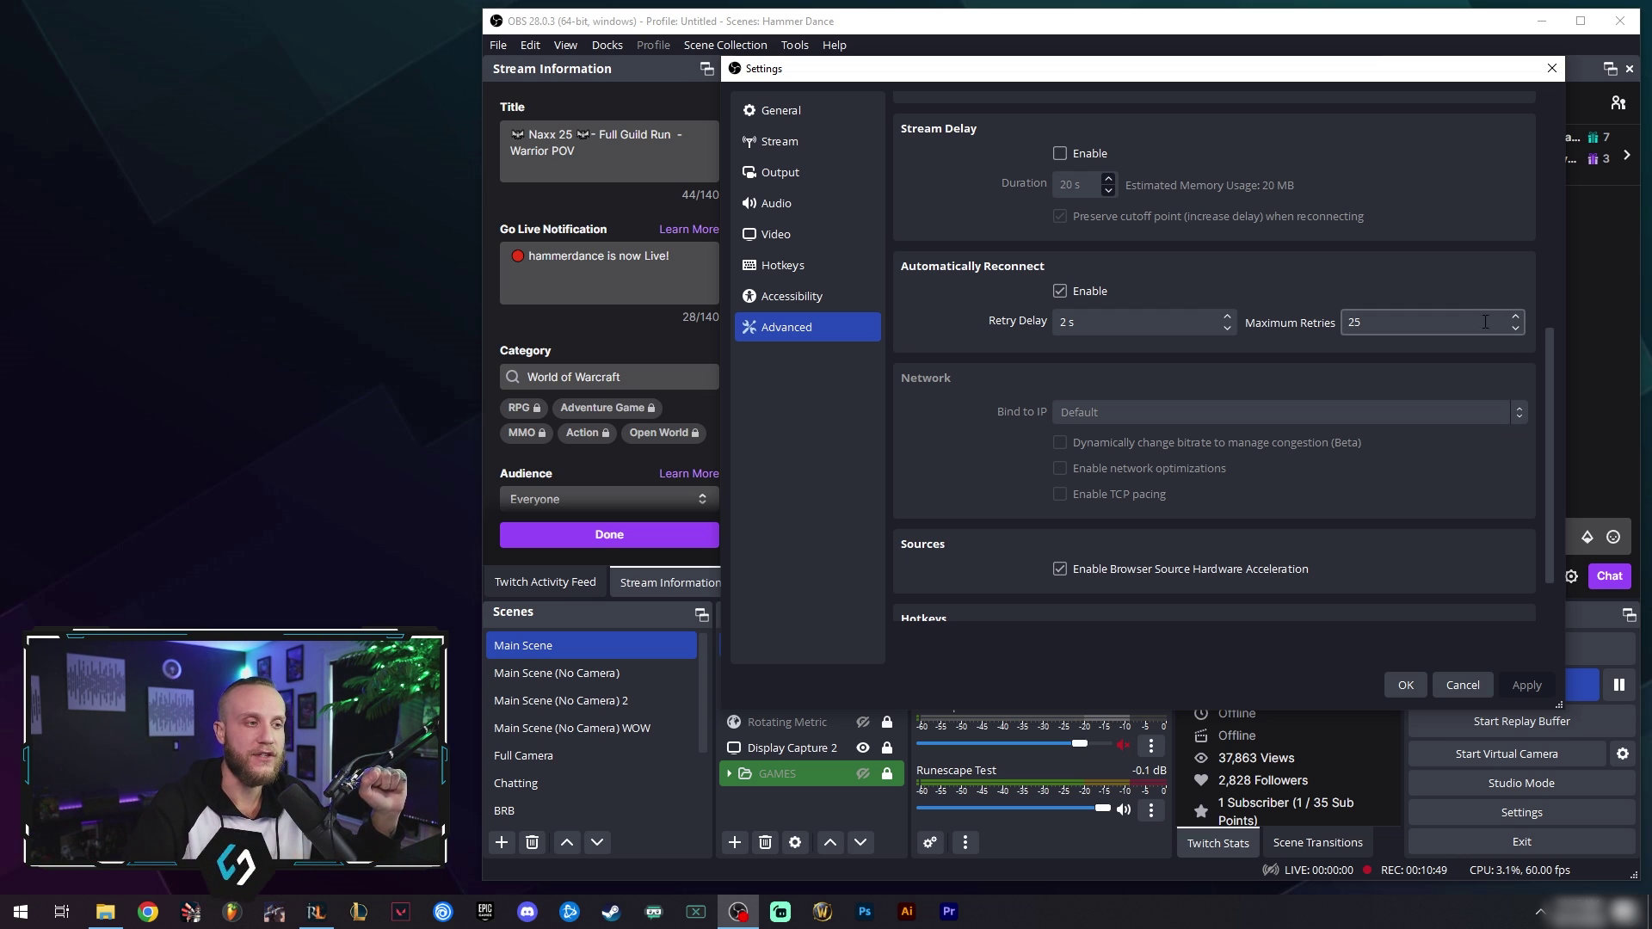
{"action": "left_click_drag", "start_coordinate": [1554, 390], "coordinate": [1546, 432]}
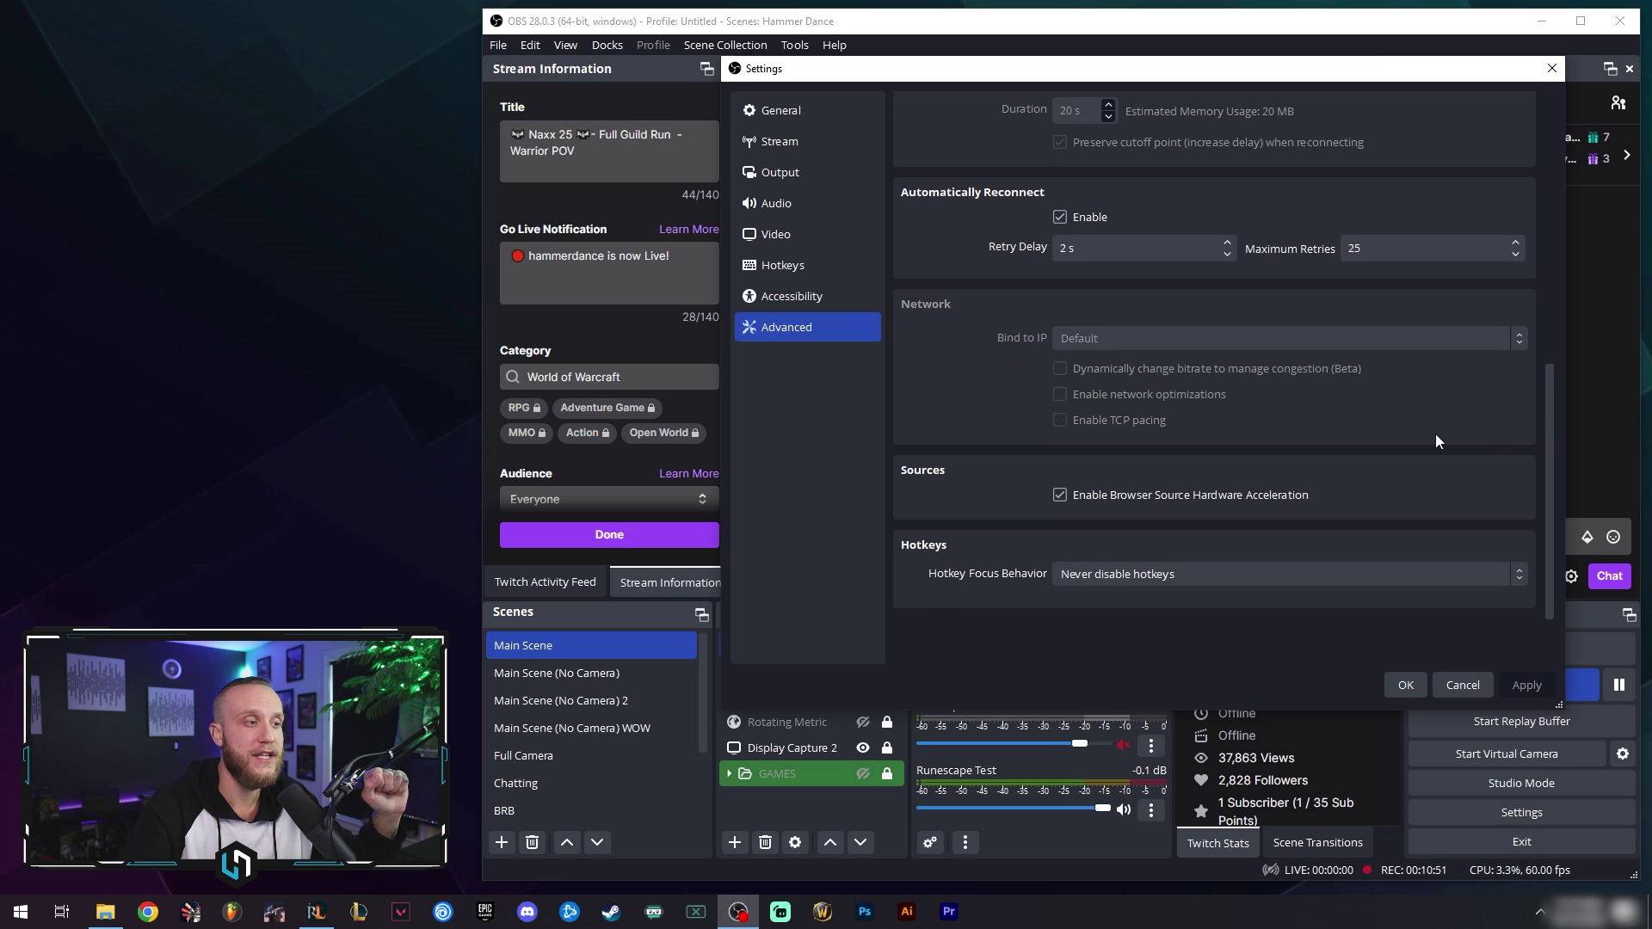